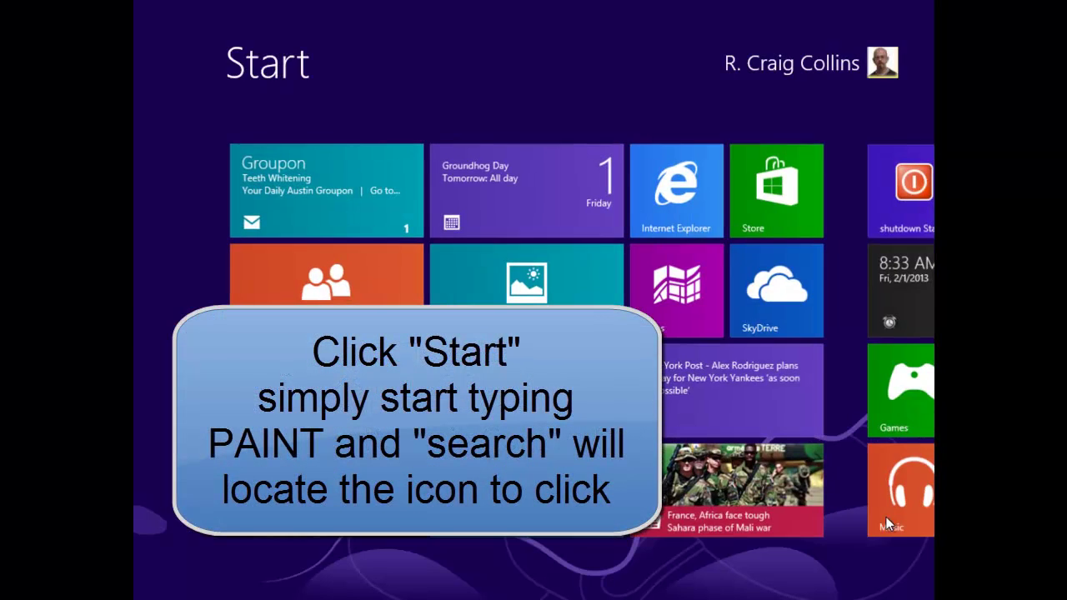
# Search the Start screen for 'paint' so the Paint app is listed.
pyautogui.write('pain')
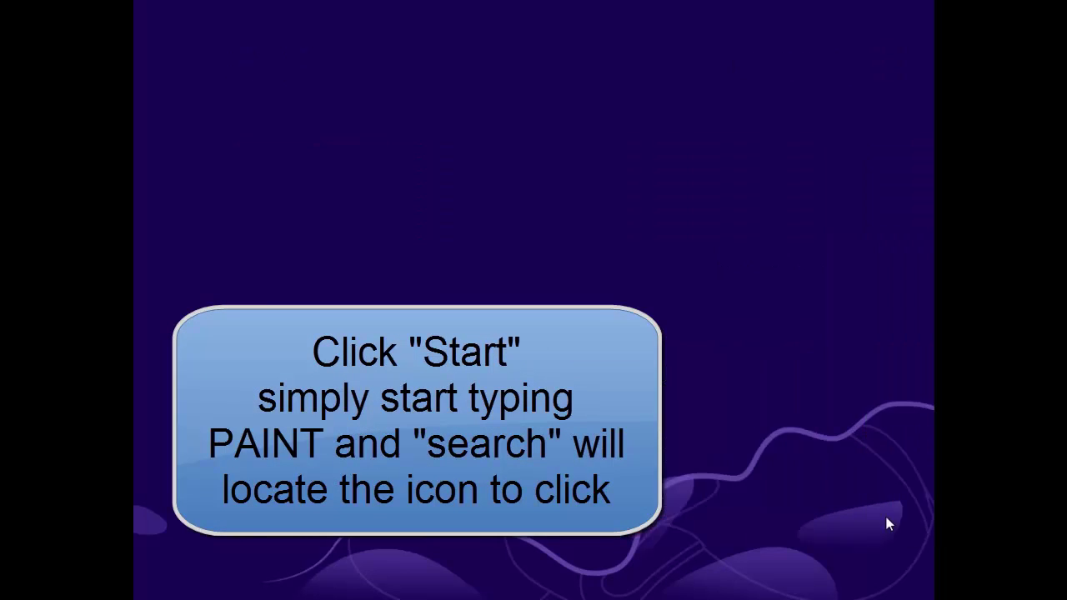
pyautogui.write('t')
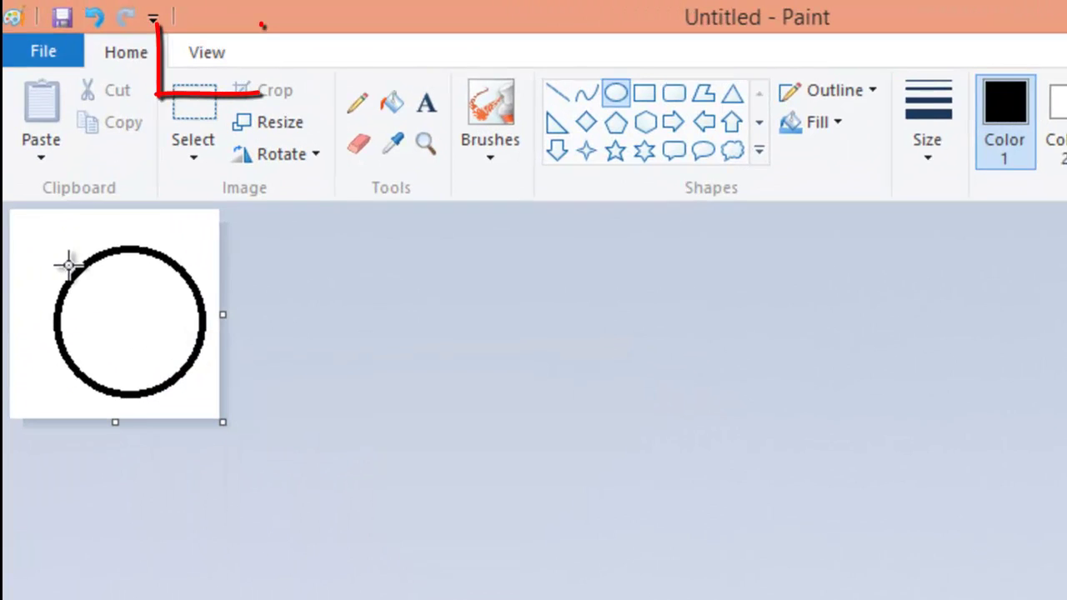
# Zoom in five times to see the circle's jagged pixels, then return to 100%.
pyautogui.click(207, 57)
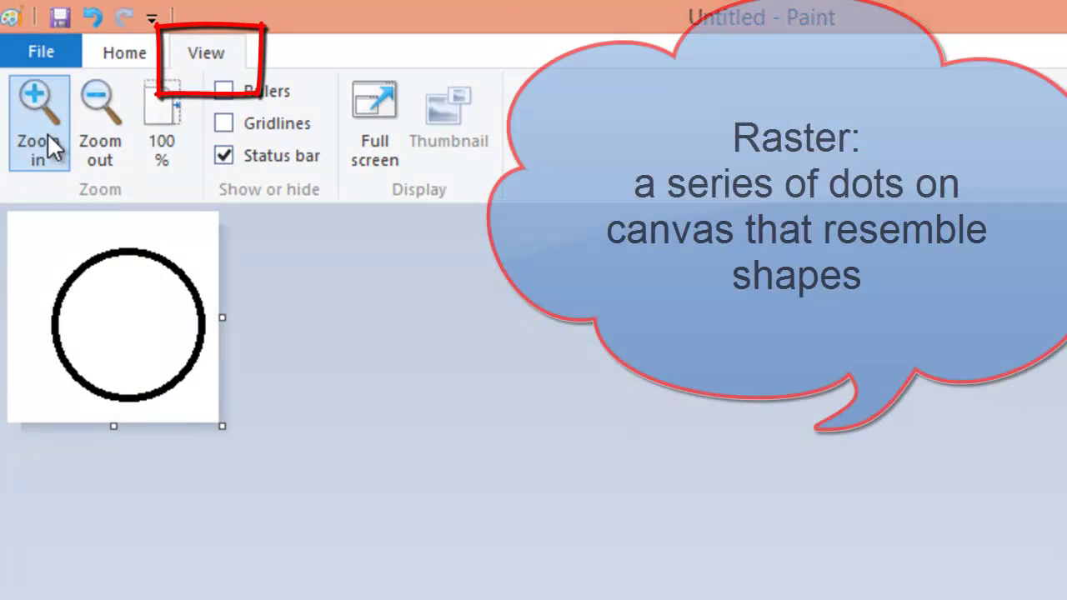
pyautogui.click(47, 142)
pyautogui.click(46, 137)
pyautogui.click(47, 137)
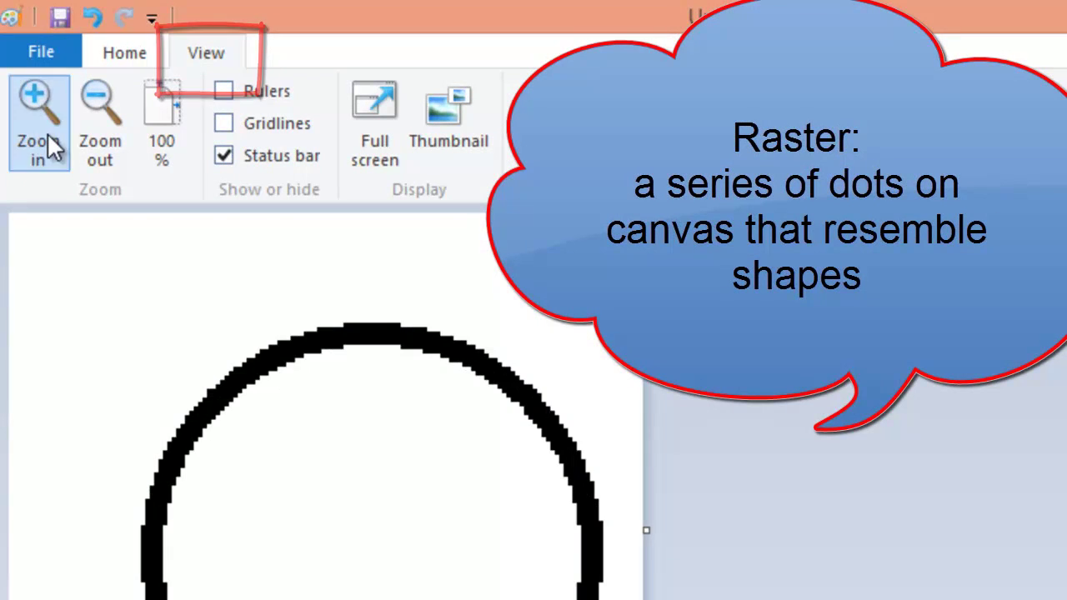
pyautogui.click(48, 138)
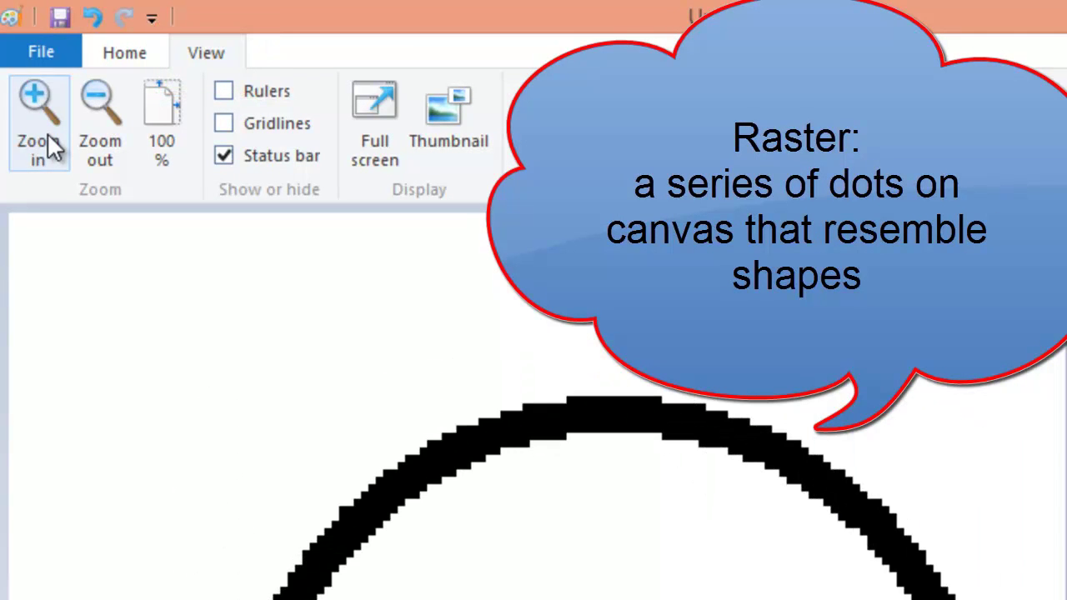
pyautogui.click(47, 137)
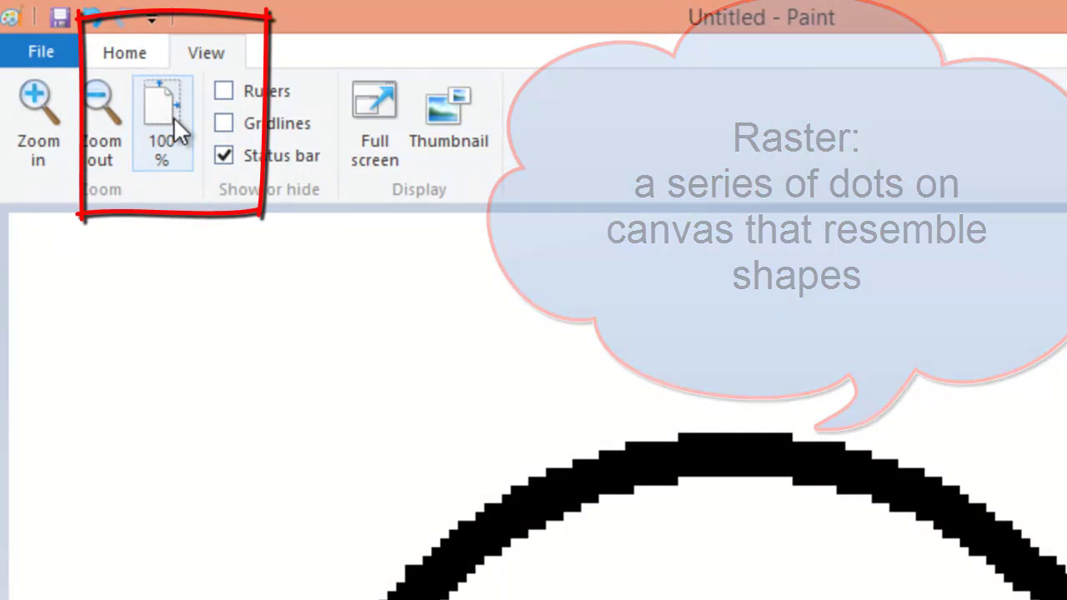
pyautogui.click(173, 117)
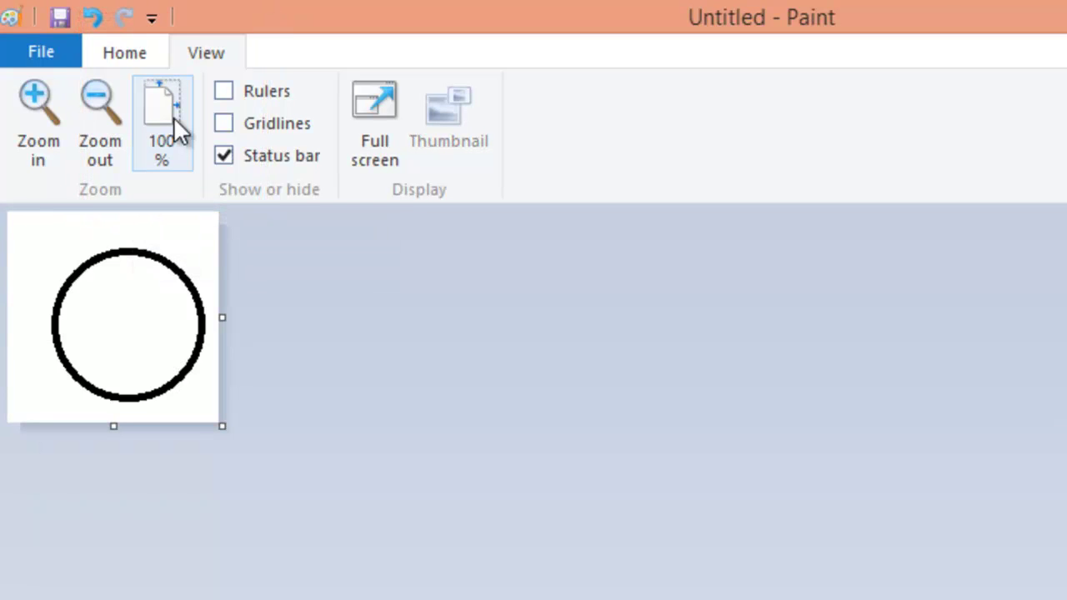
# Select the whole canvas and delete the circle, then undo and redo the deletion.
pyautogui.click(107, 50)
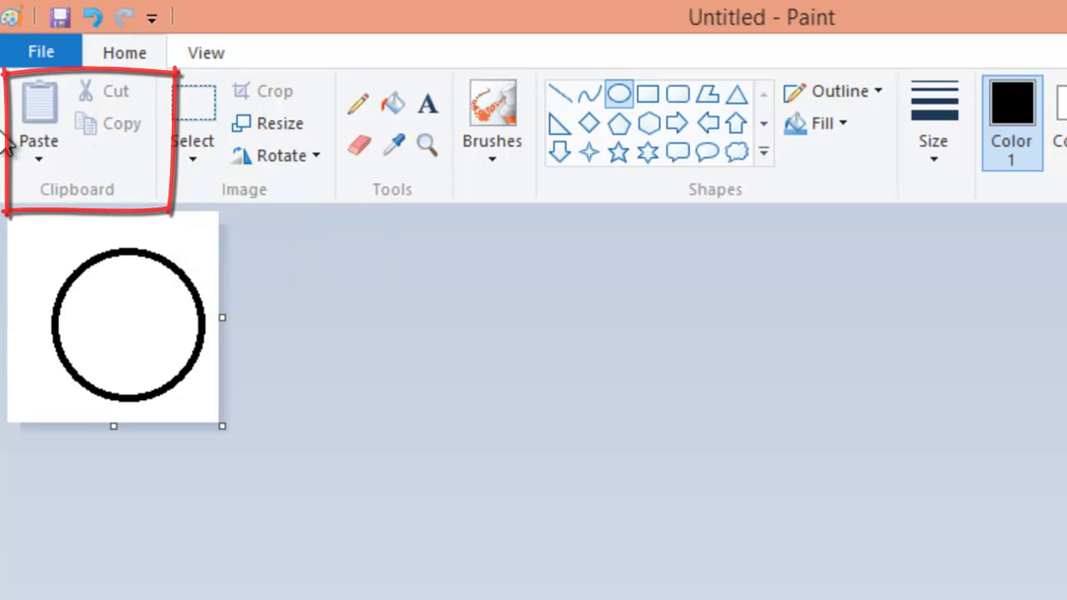
pyautogui.click(210, 115)
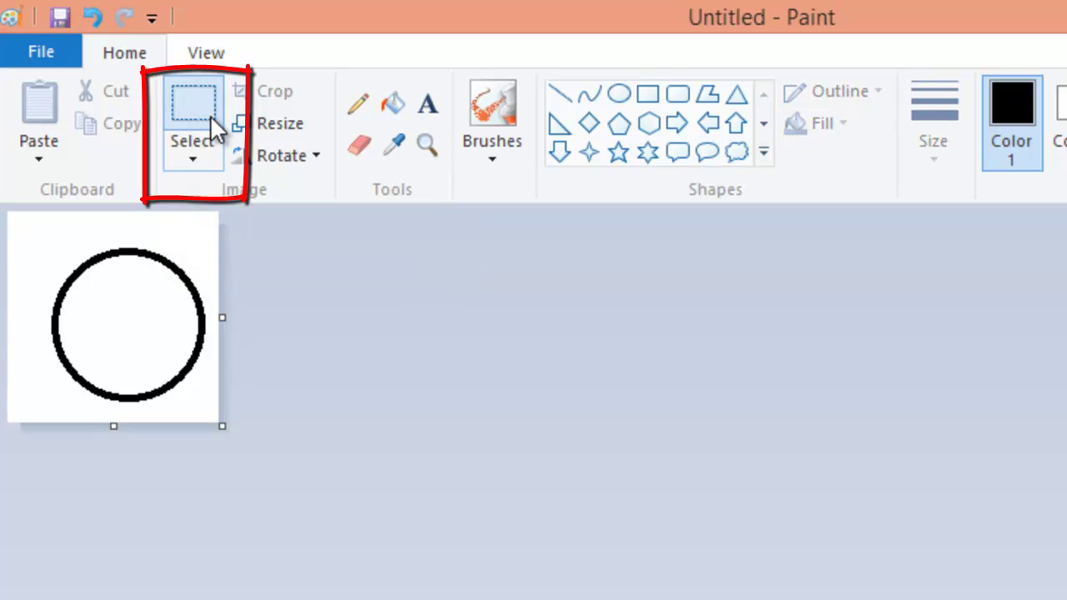
pyautogui.click(192, 159)
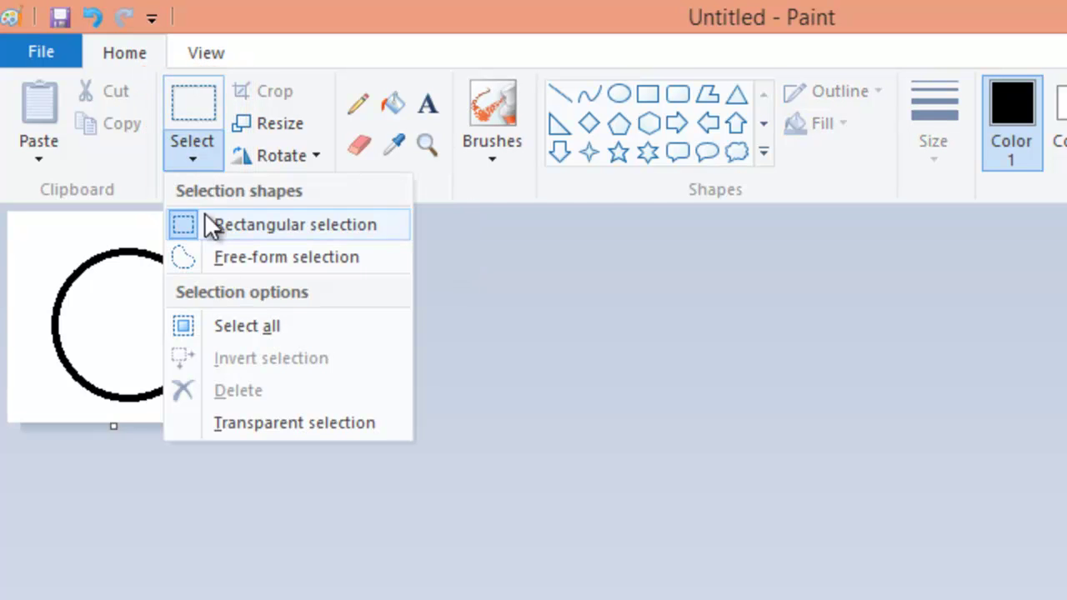
pyautogui.click(242, 326)
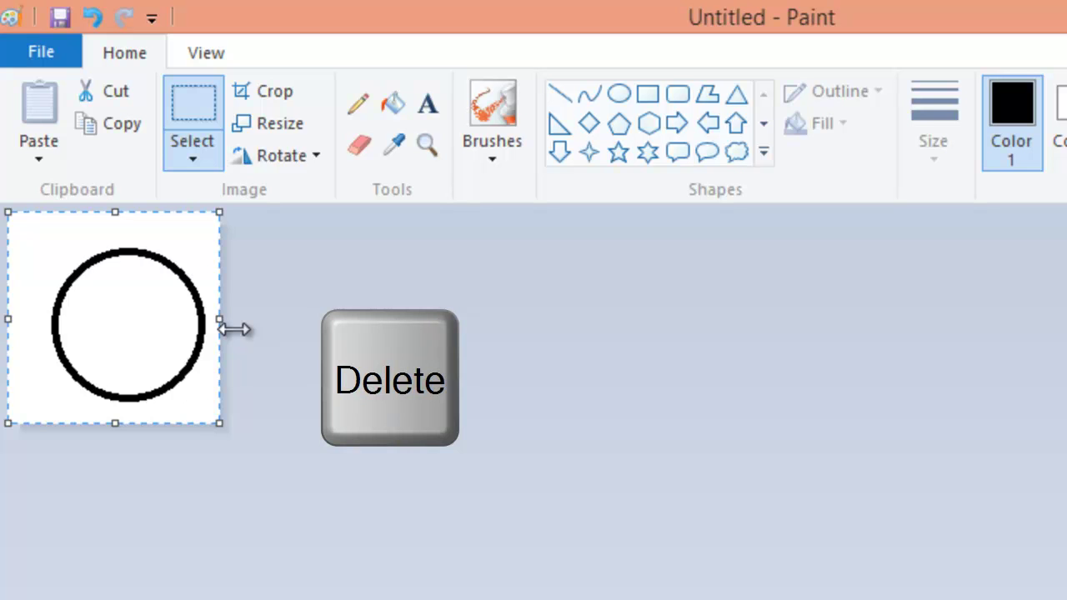
pyautogui.press('Delete')
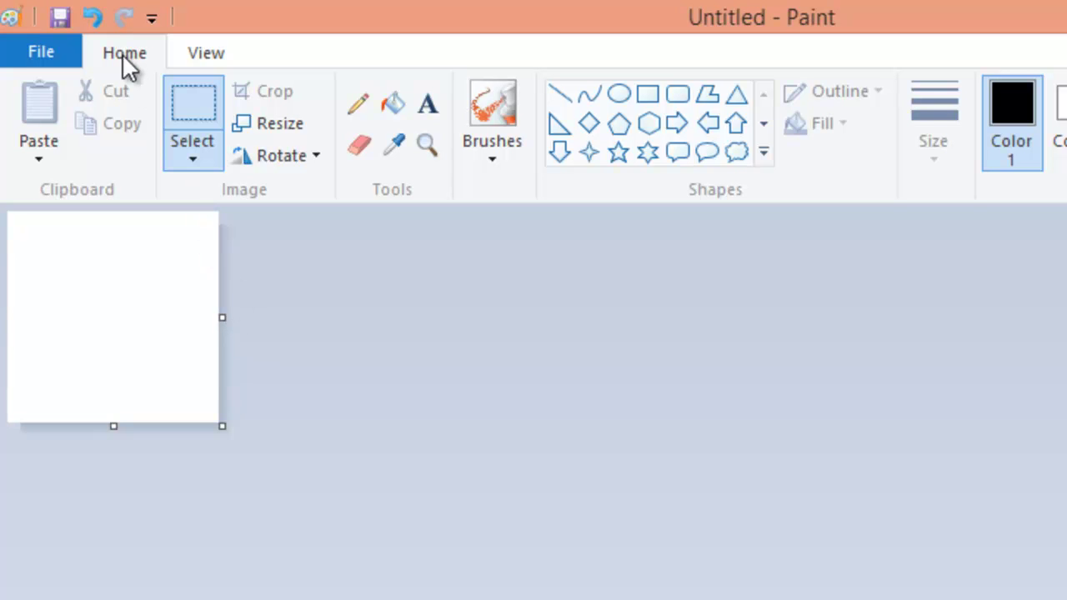
pyautogui.click(94, 17)
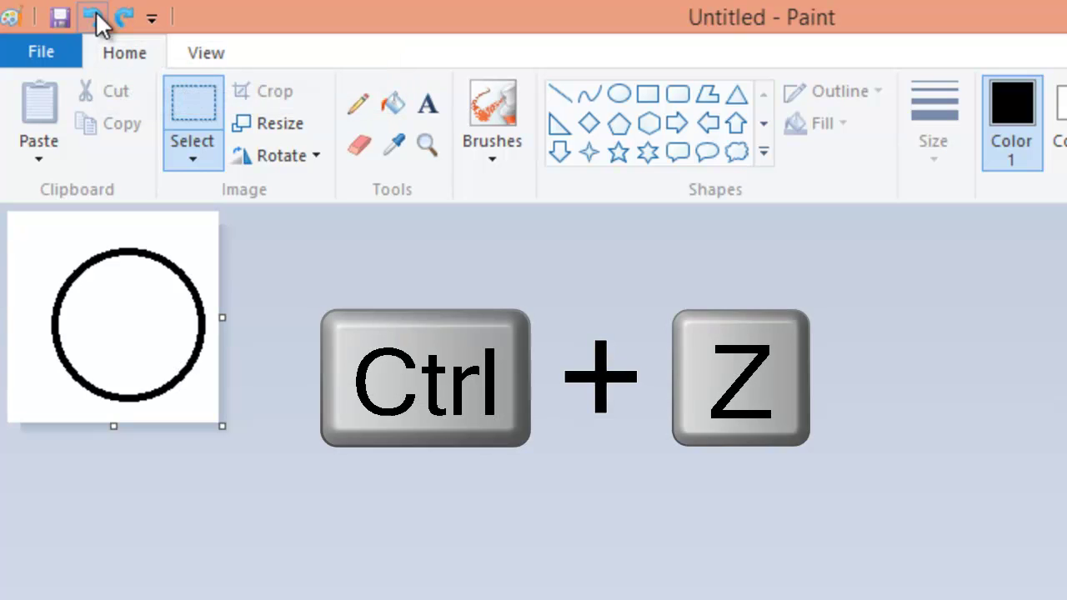
pyautogui.click(123, 24)
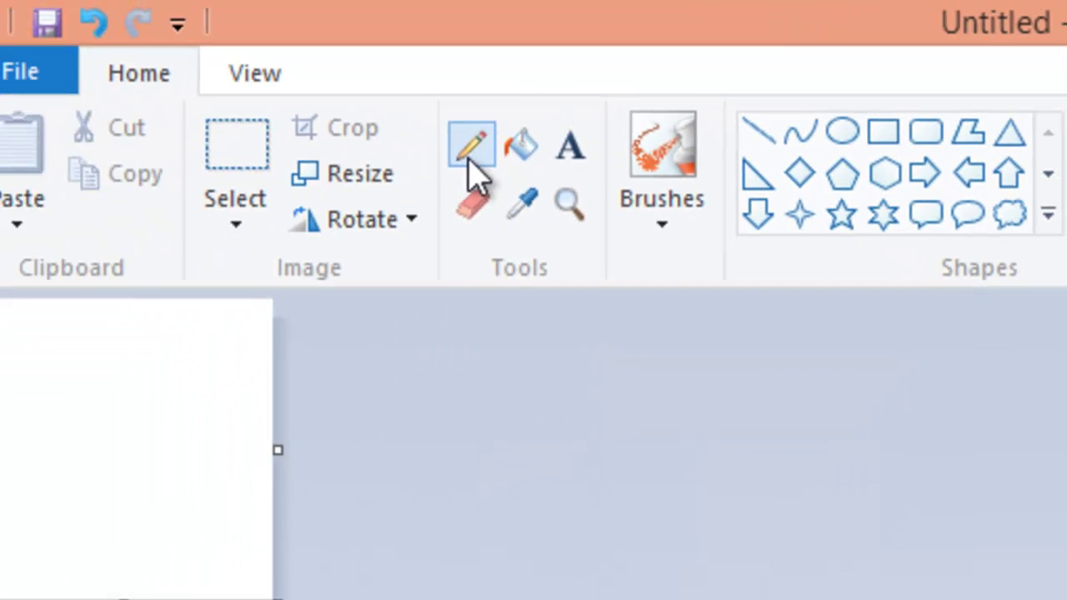
# Draw a closed freehand outline with the Pencil and fill its inside black.
pyautogui.click(216, 218)
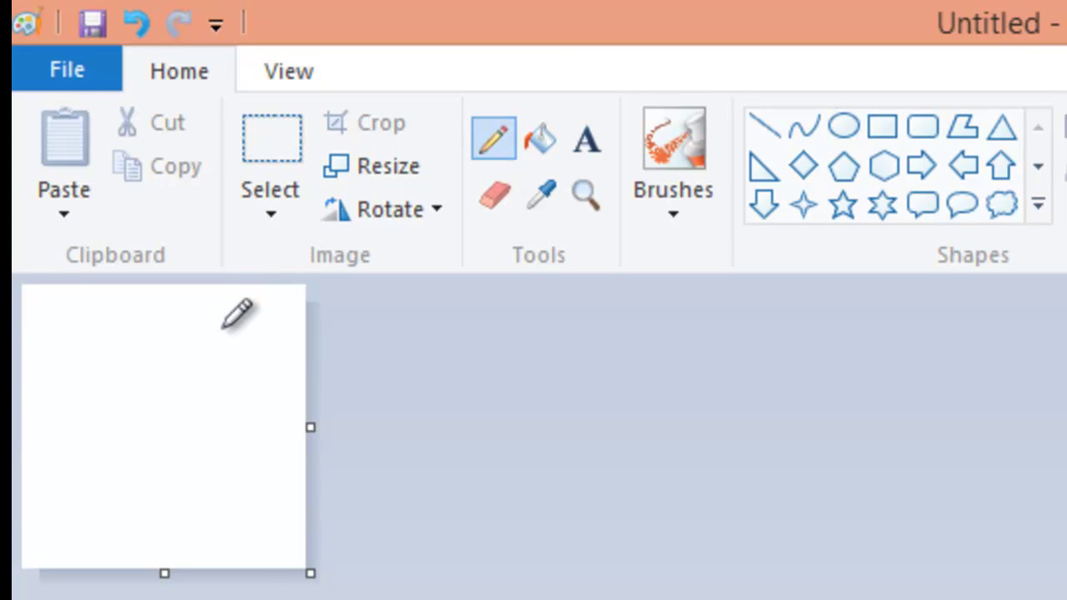
pyautogui.moveTo(223, 328)
pyautogui.mouseDown()
pyautogui.moveTo(157, 334)
pyautogui.moveTo(98, 366)
pyautogui.moveTo(58, 435)
pyautogui.moveTo(58, 484)
pyautogui.moveTo(73, 513)
pyautogui.moveTo(127, 529)
pyautogui.moveTo(188, 529)
pyautogui.moveTo(236, 494)
pyautogui.moveTo(280, 438)
pyautogui.moveTo(295, 384)
pyautogui.moveTo(287, 331)
pyautogui.moveTo(225, 330)
pyautogui.mouseUp()
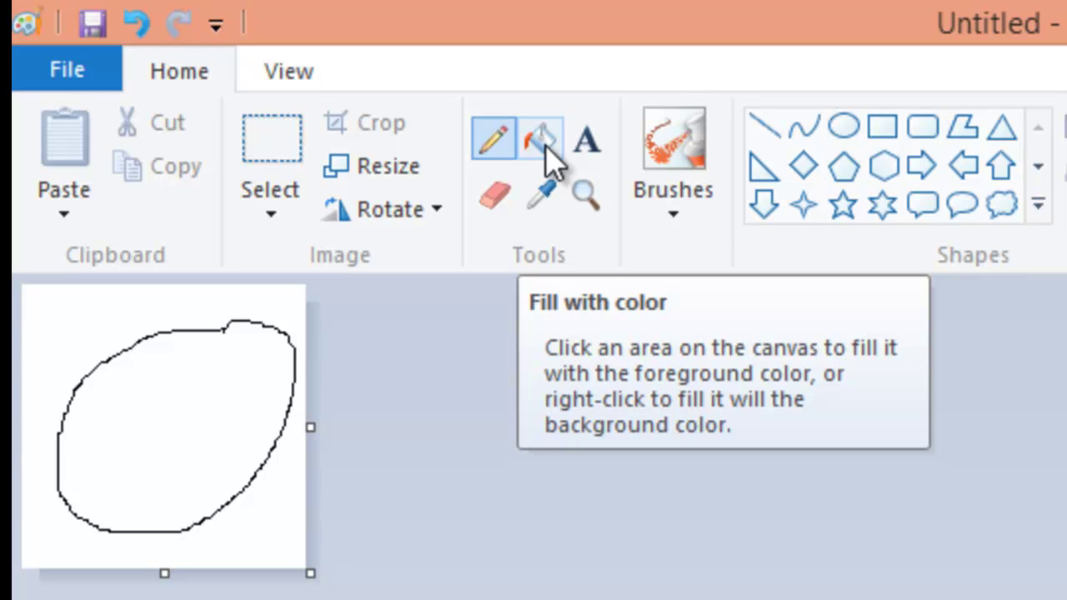
pyautogui.click(544, 142)
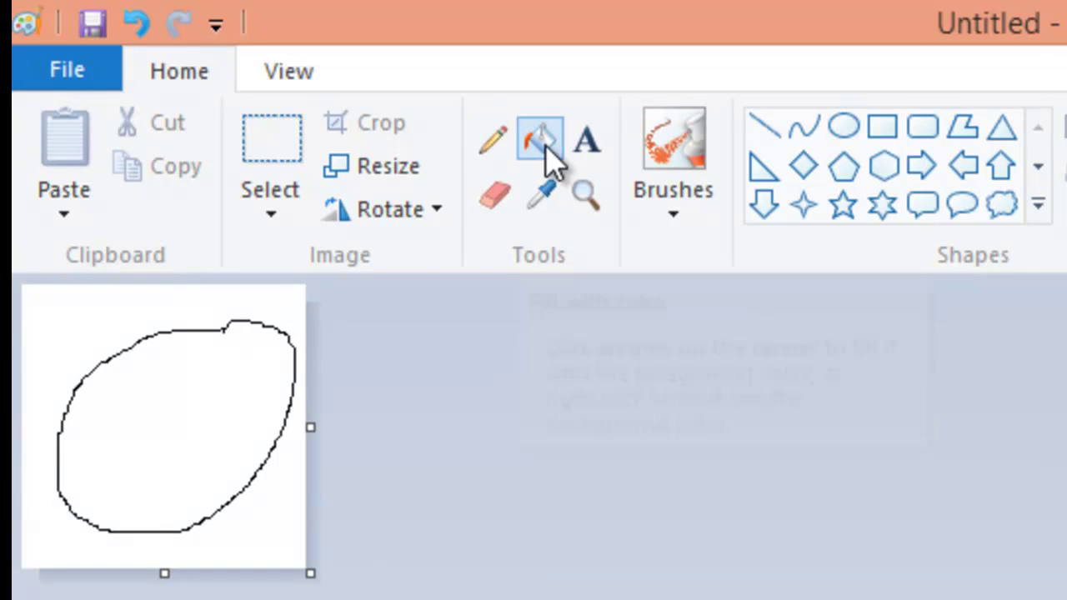
pyautogui.click(243, 390)
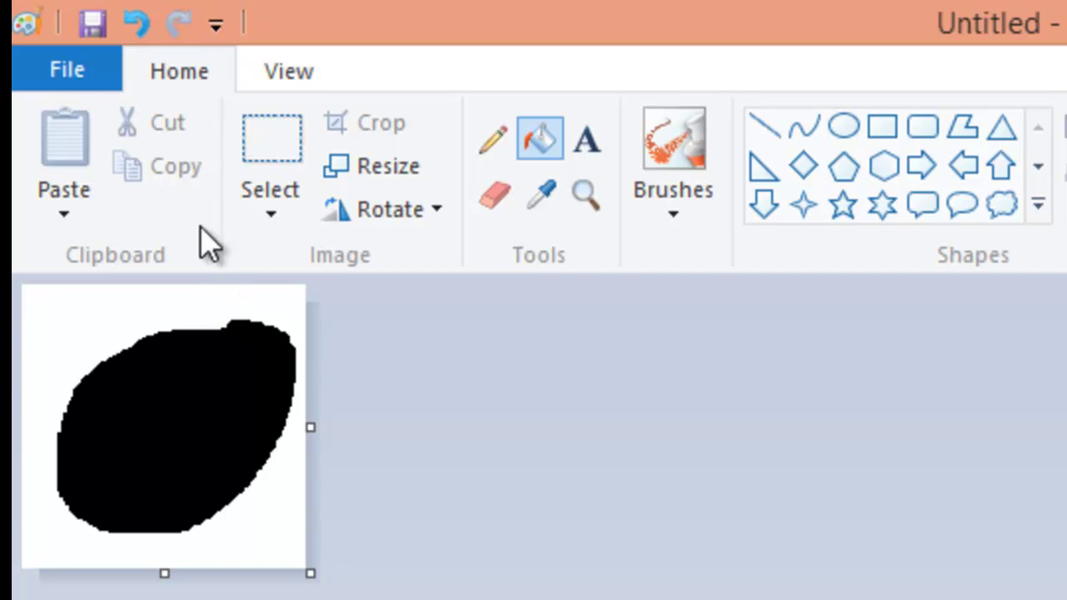
# Clear the canvas and paint a curved stroke with the basic paintbrush.
pyautogui.click(275, 198)
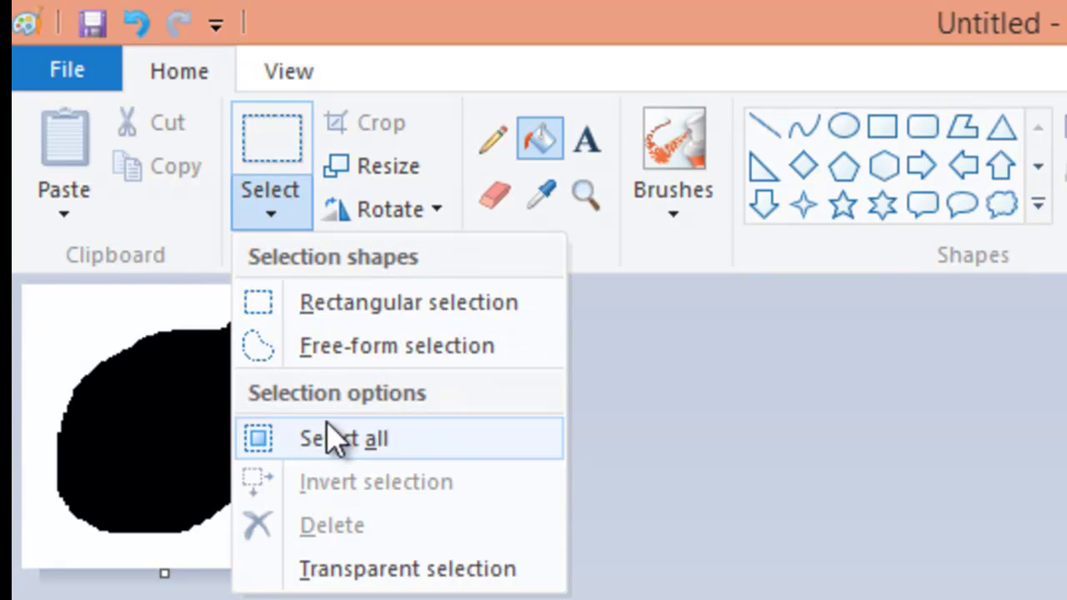
pyautogui.click(336, 446)
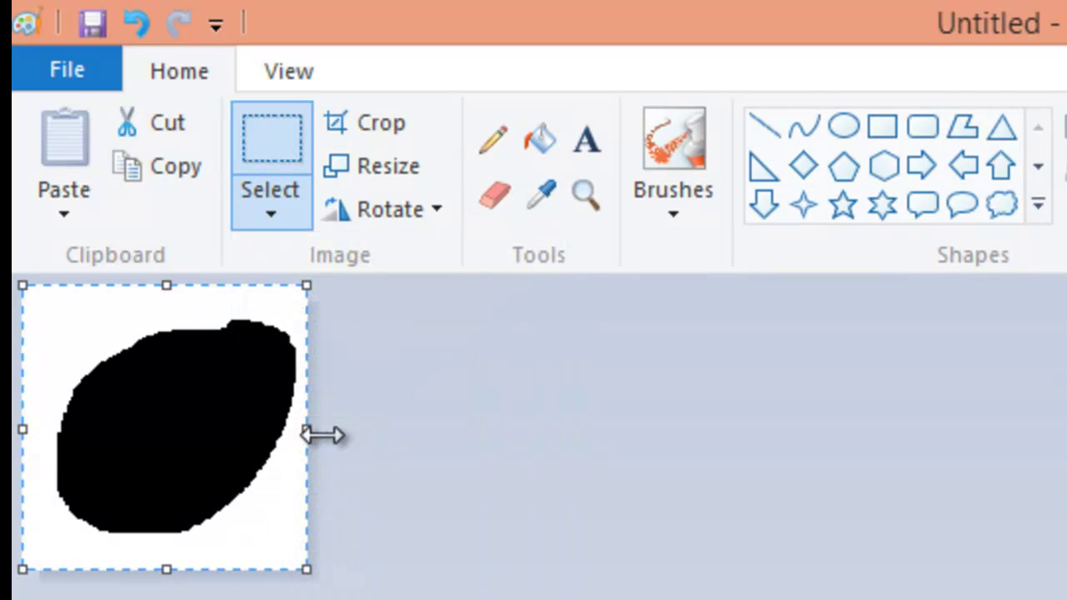
pyautogui.press('Delete')
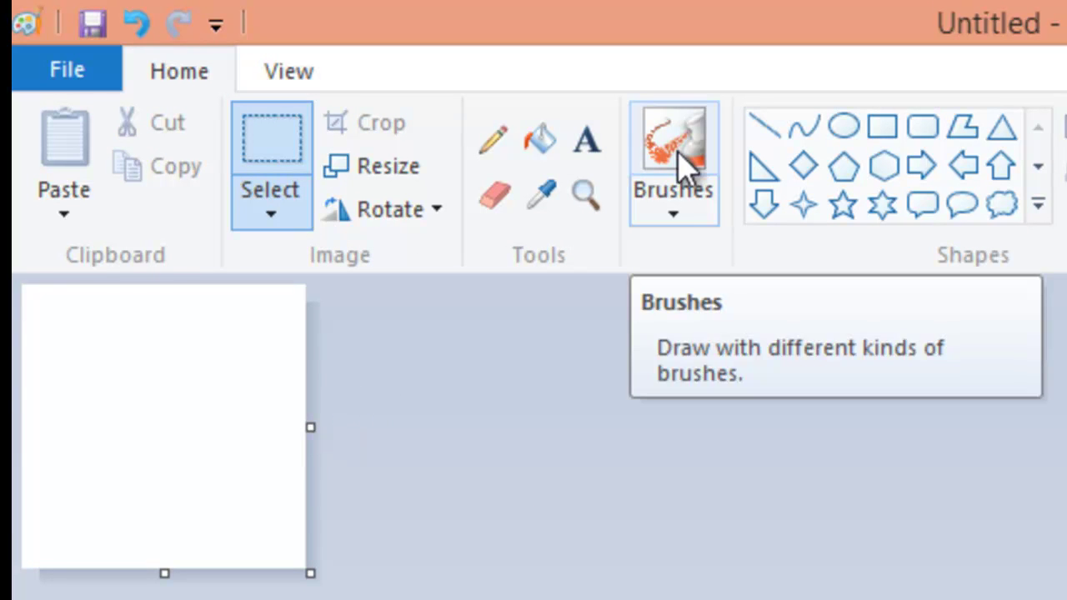
pyautogui.click(682, 223)
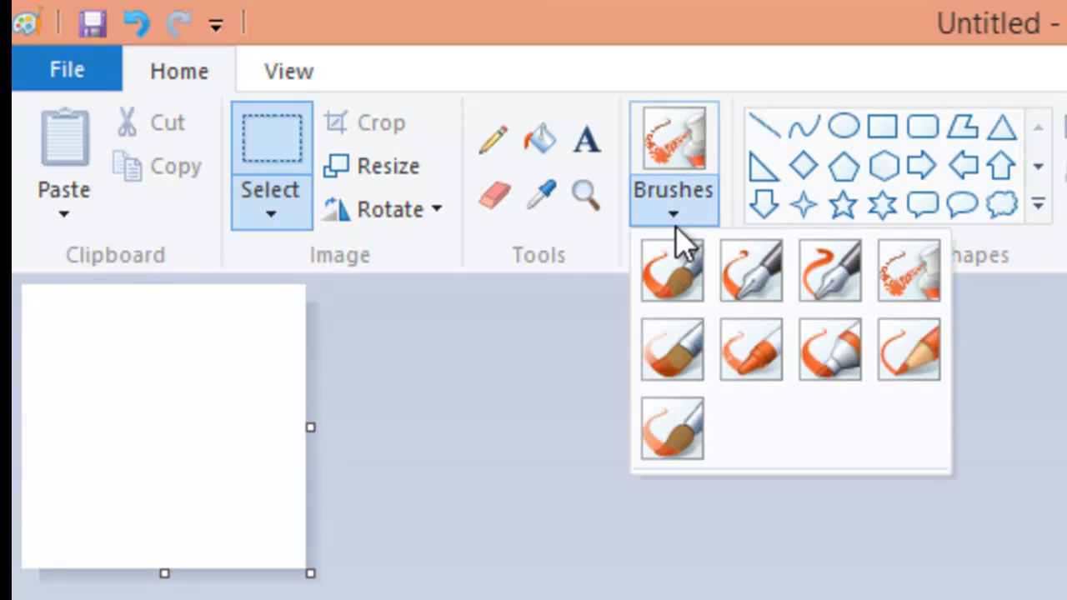
pyautogui.click(672, 292)
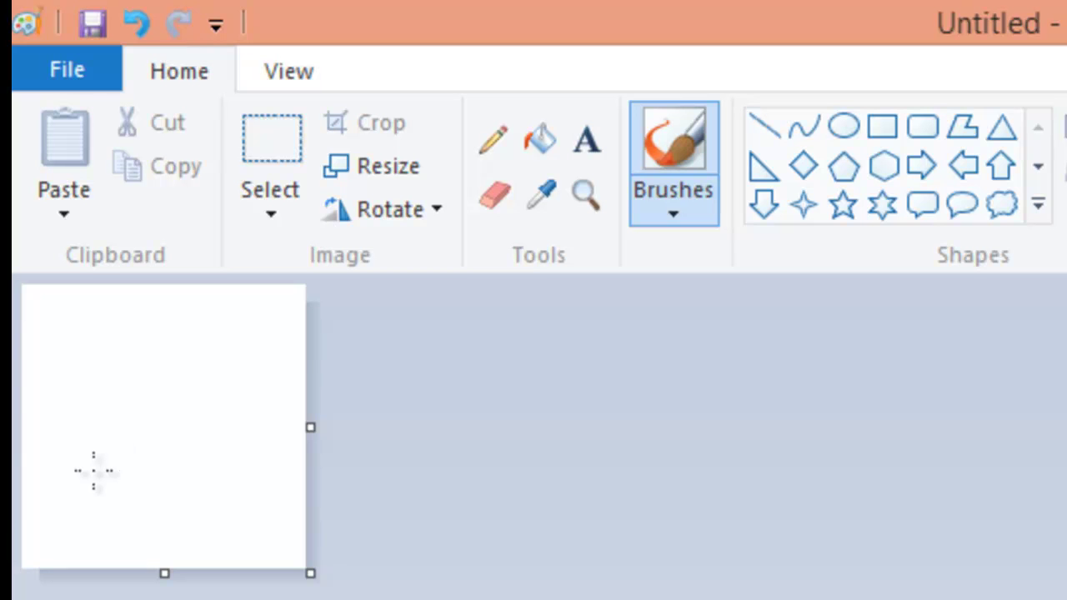
pyautogui.moveTo(95, 469)
pyautogui.mouseDown()
pyautogui.moveTo(150, 399)
pyautogui.moveTo(214, 363)
pyautogui.mouseUp()
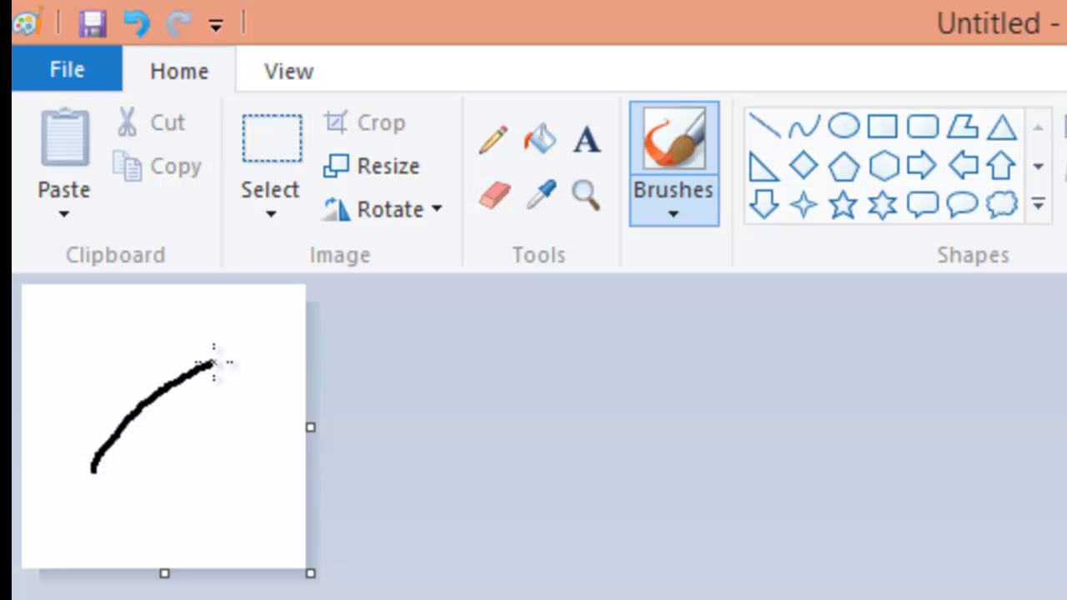
# Add a calligraphy-brush zigzag and an airbrush arc across the canvas.
pyautogui.click(661, 228)
pyautogui.click(753, 288)
pyautogui.moveTo(150, 505)
pyautogui.mouseDown()
pyautogui.moveTo(244, 407)
pyautogui.moveTo(255, 532)
pyautogui.moveTo(302, 471)
pyautogui.mouseUp()
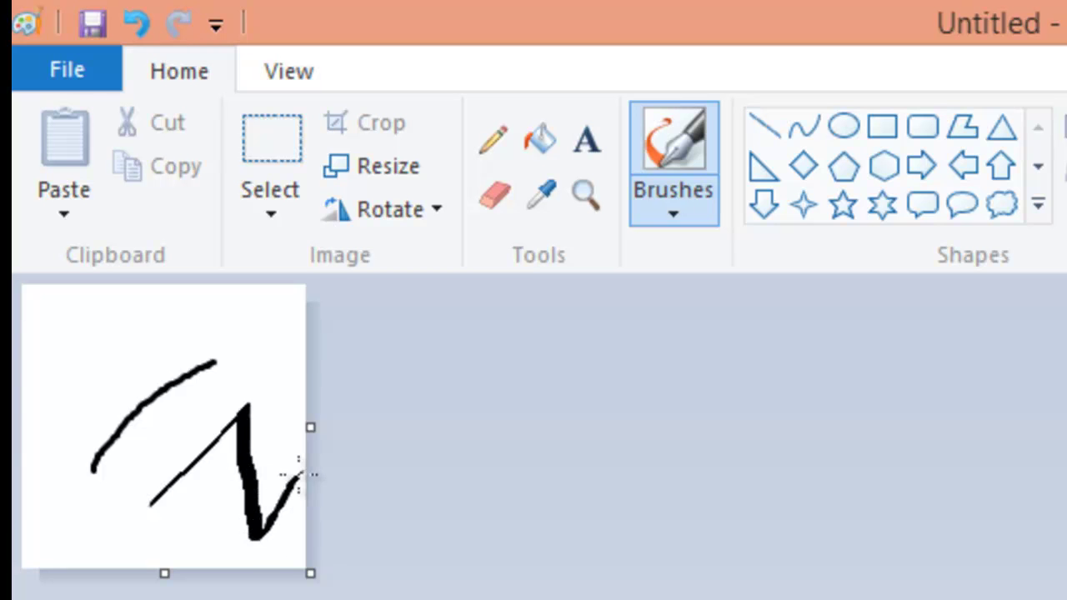
pyautogui.click(707, 212)
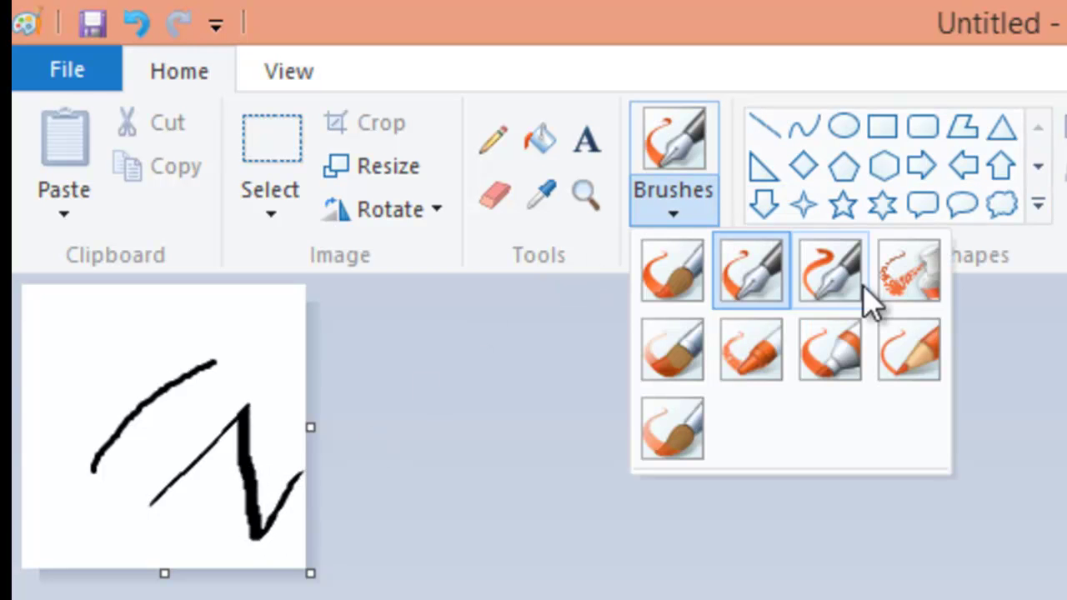
pyautogui.click(901, 288)
pyautogui.moveTo(281, 307)
pyautogui.mouseDown()
pyautogui.moveTo(249, 324)
pyautogui.moveTo(150, 325)
pyautogui.moveTo(65, 360)
pyautogui.moveTo(14, 419)
pyautogui.mouseUp()
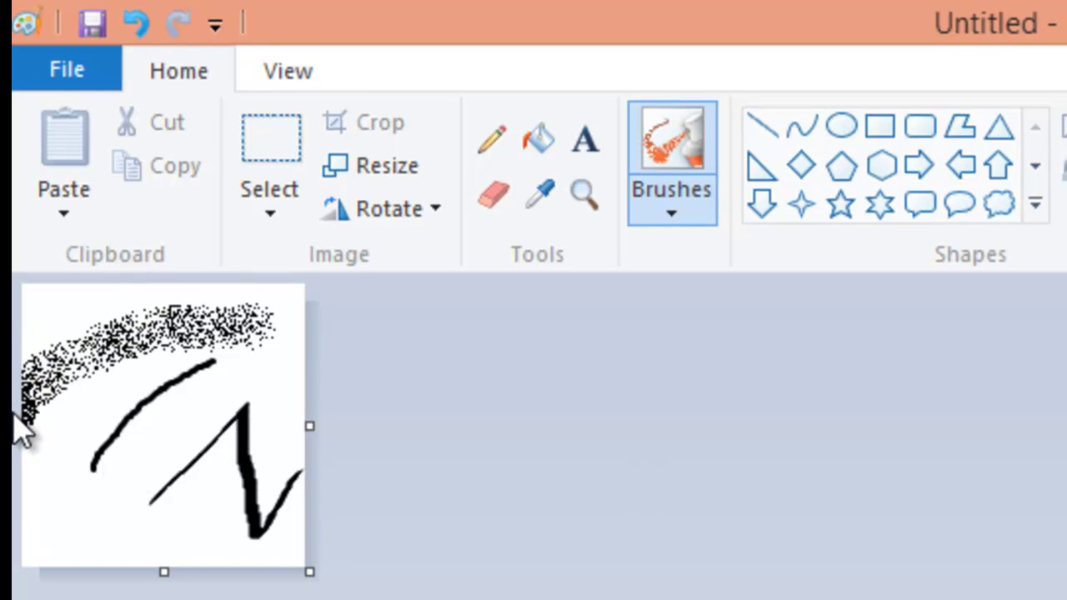
# Paint a second-thickness brush stroke across the top of the N.
pyautogui.hotkey('alt', 'h')
pyautogui.press('b')
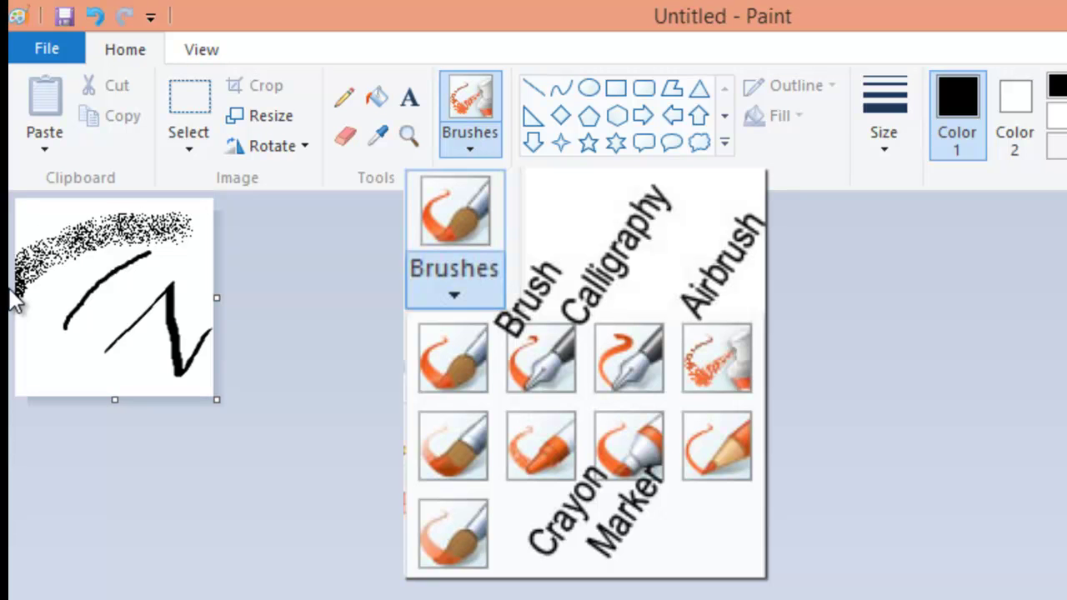
pyautogui.press('Escape')
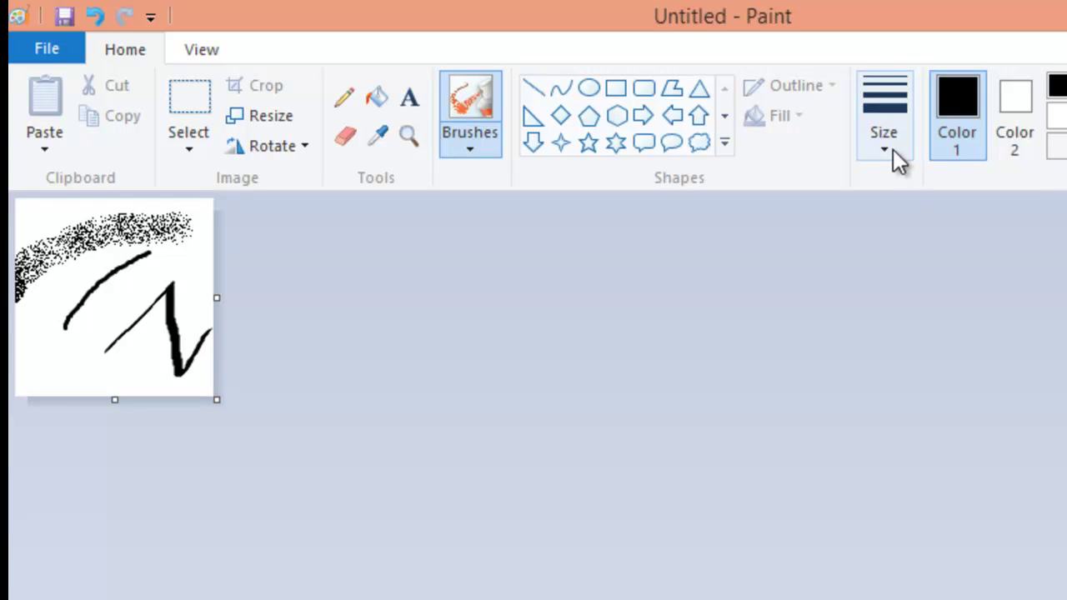
pyautogui.click(893, 152)
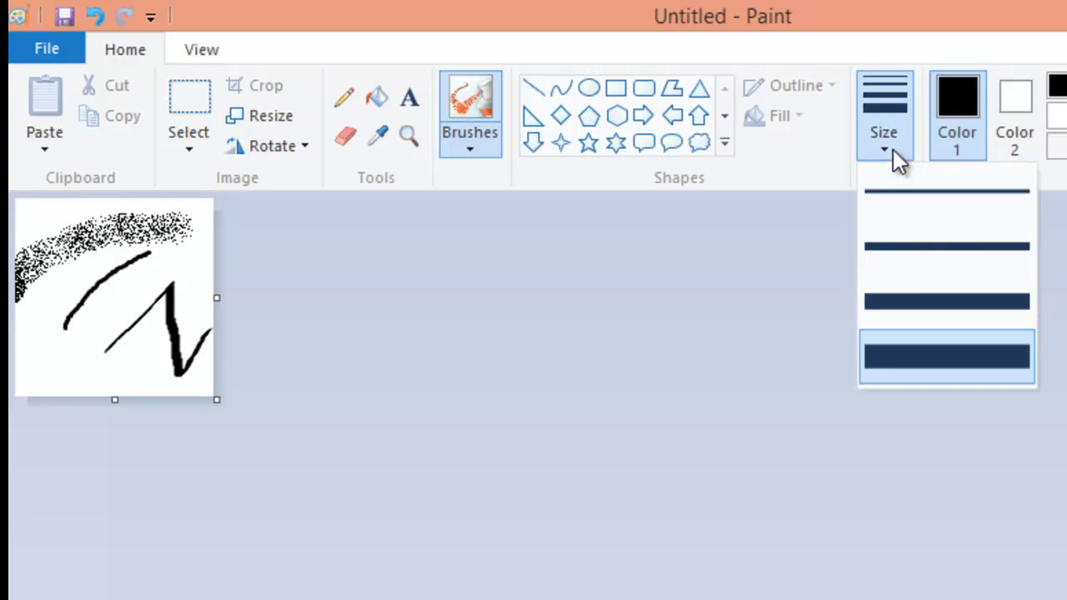
pyautogui.click(910, 256)
pyautogui.moveTo(197, 277)
pyautogui.mouseDown()
pyautogui.moveTo(117, 289)
pyautogui.moveTo(63, 322)
pyautogui.mouseUp()
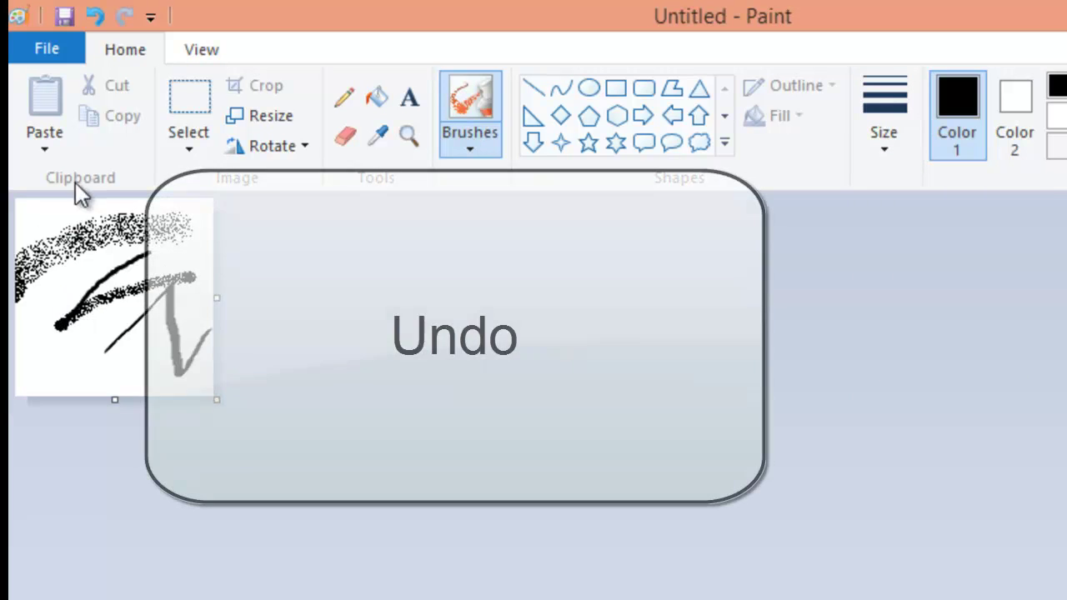
# Undo the brush strokes, draw and undo crossing lines, then draw a diagonal line.
pyautogui.click(96, 16)
pyautogui.click(98, 19)
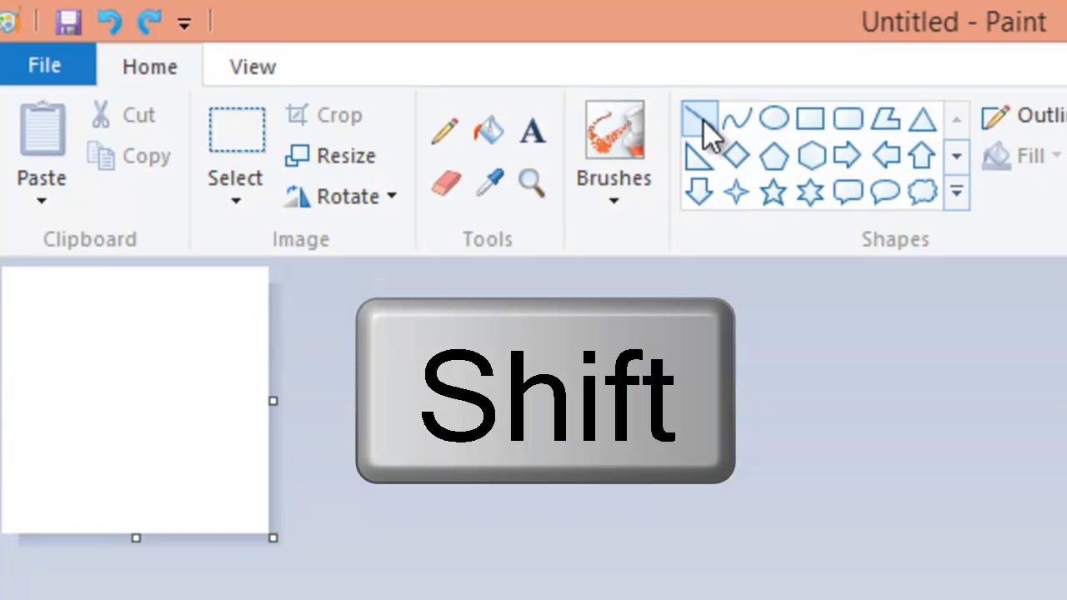
pyautogui.click(701, 126)
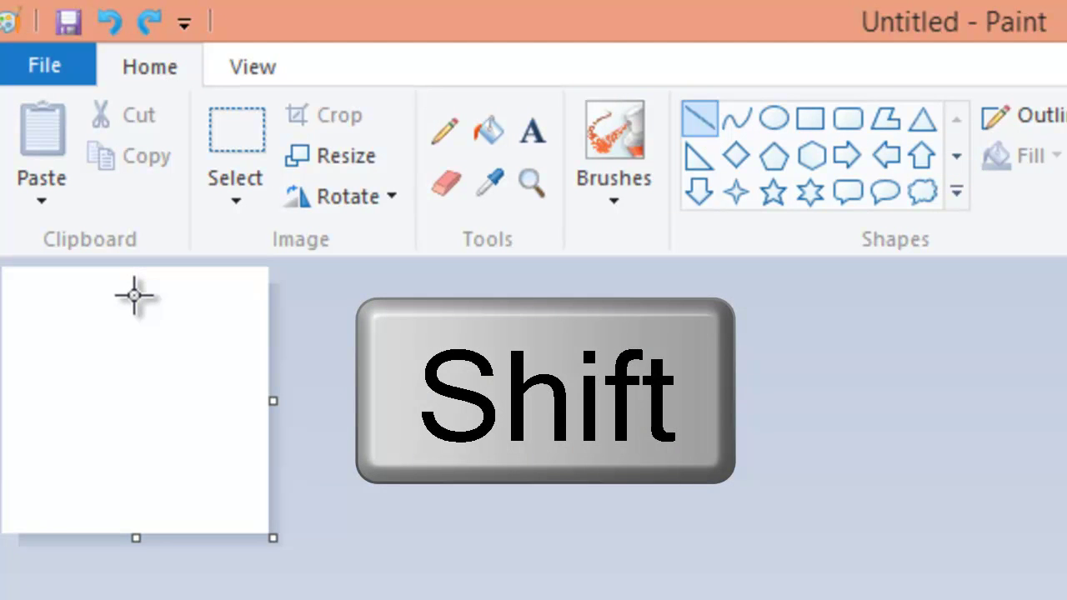
pyautogui.moveTo(134, 296); pyautogui.dragTo(111, 434)
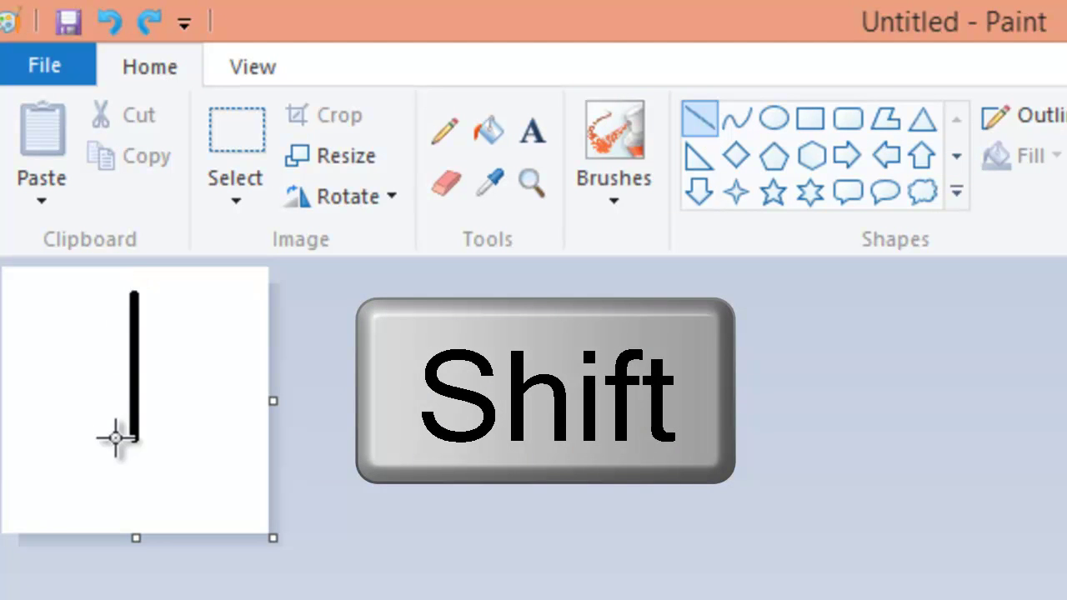
pyautogui.moveTo(39, 364); pyautogui.dragTo(208, 377)
pyautogui.hotkey('ctrl', 'z')
pyautogui.hotkey('ctrl', 'z')
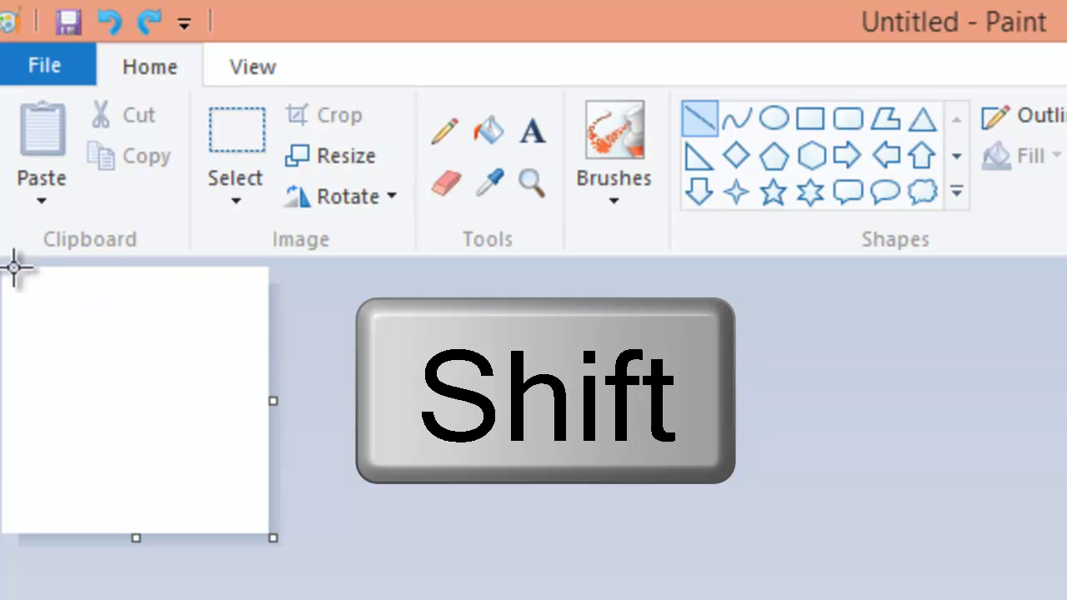
pyautogui.moveTo(5, 270); pyautogui.dragTo(217, 584)
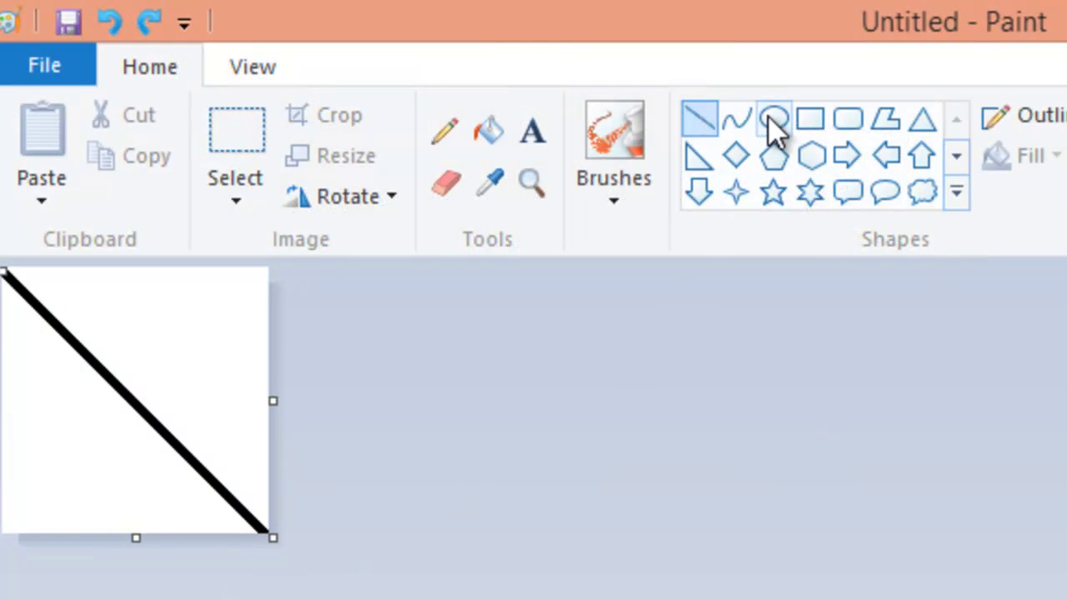
# Draw a rectangle and a six-point star, then undo back to a blank canvas.
pyautogui.click(807, 120)
pyautogui.moveTo(128, 291)
pyautogui.mouseDown()
pyautogui.moveTo(131, 345)
pyautogui.moveTo(239, 367)
pyautogui.mouseUp()
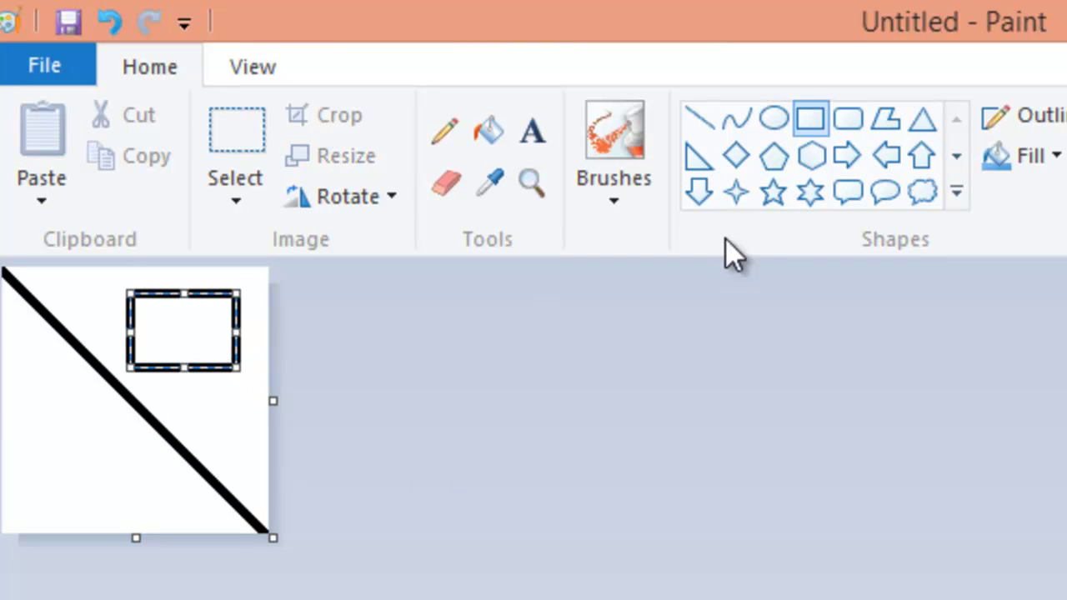
pyautogui.click(809, 194)
pyautogui.moveTo(10, 515); pyautogui.dragTo(102, 374)
pyautogui.hotkey('ctrl', 'z')
pyautogui.hotkey('ctrl', 'z')
pyautogui.hotkey('ctrl', 'z')
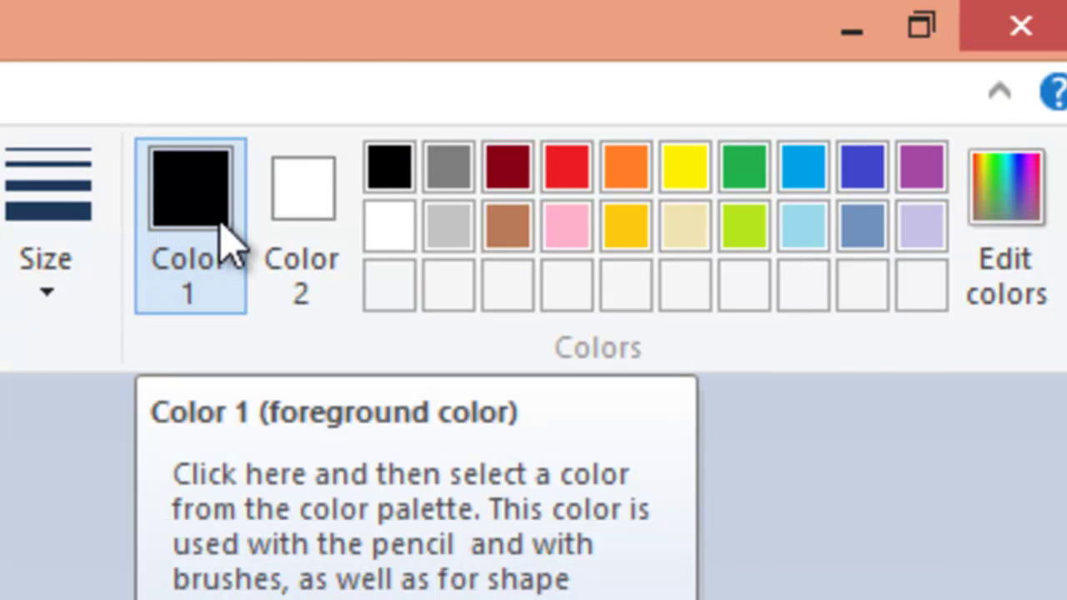
# Set Color 1 to red and Color 2 to yellow.
pyautogui.click(223, 236)
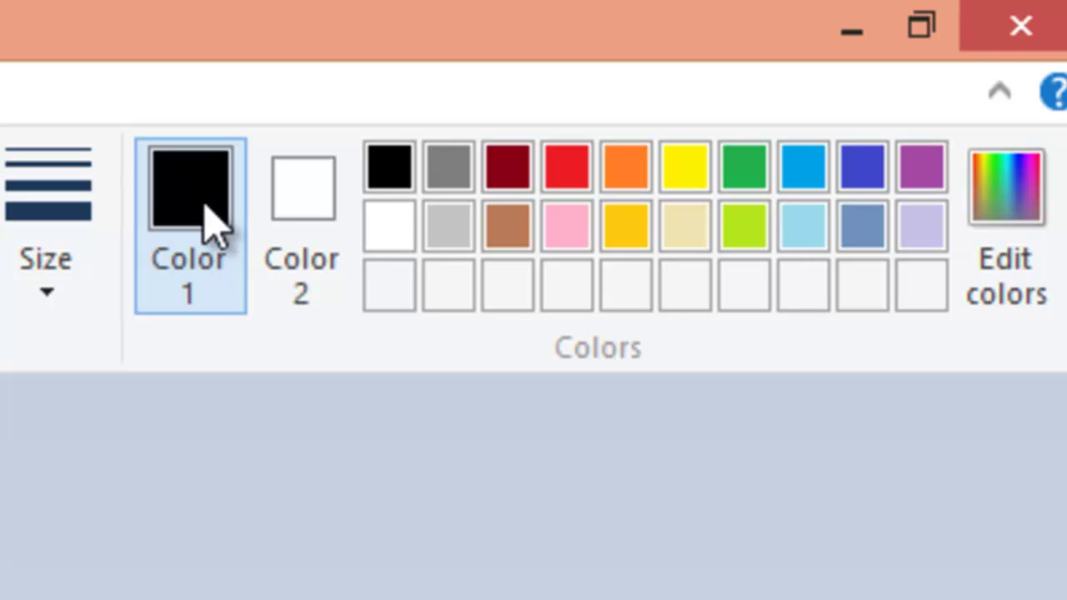
pyautogui.click(584, 189)
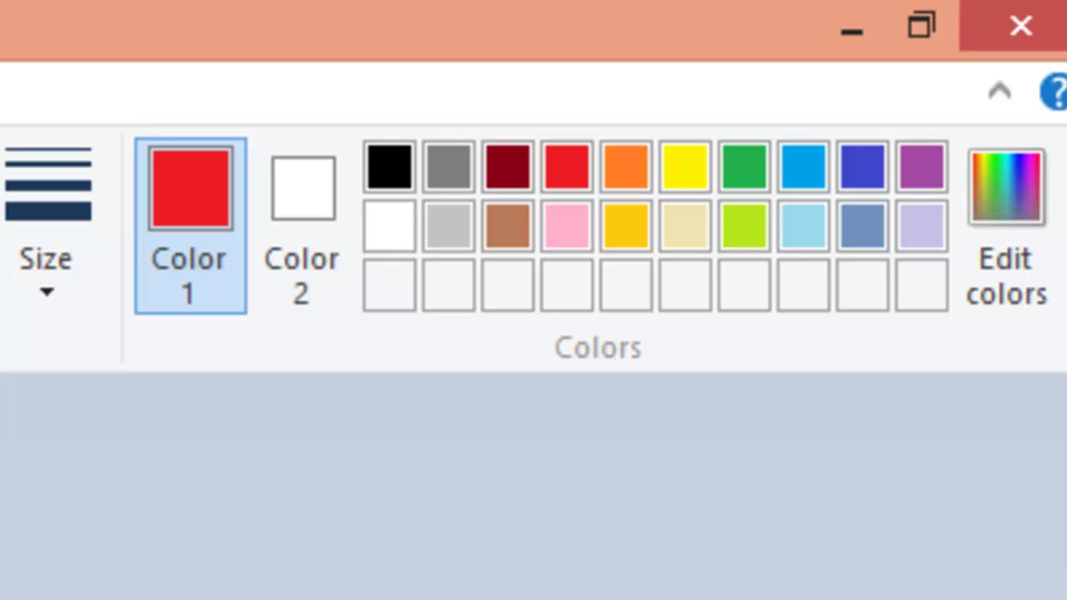
pyautogui.click(322, 209)
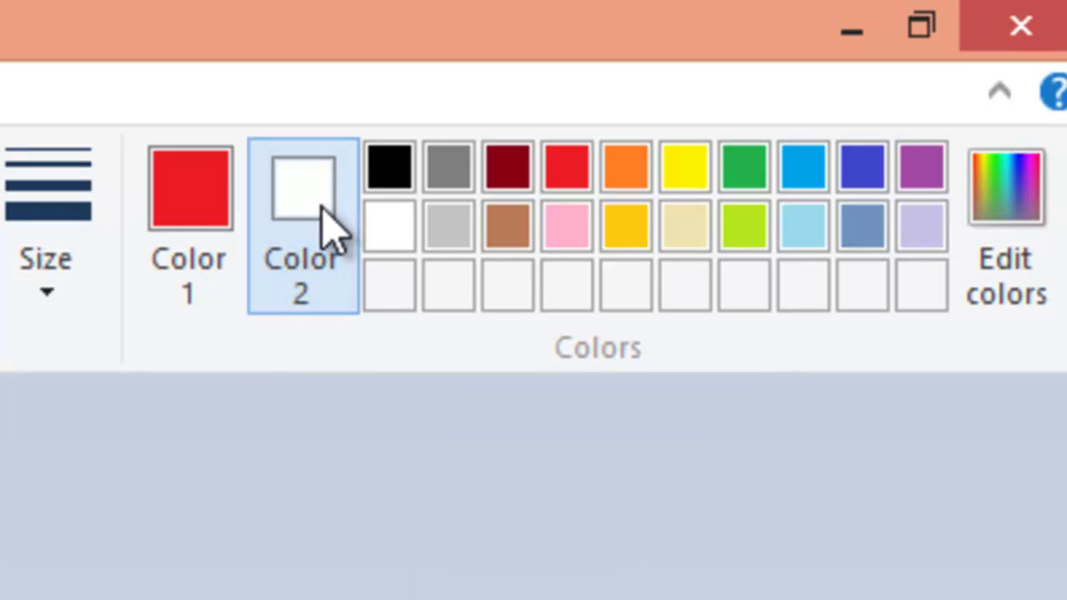
pyautogui.click(685, 171)
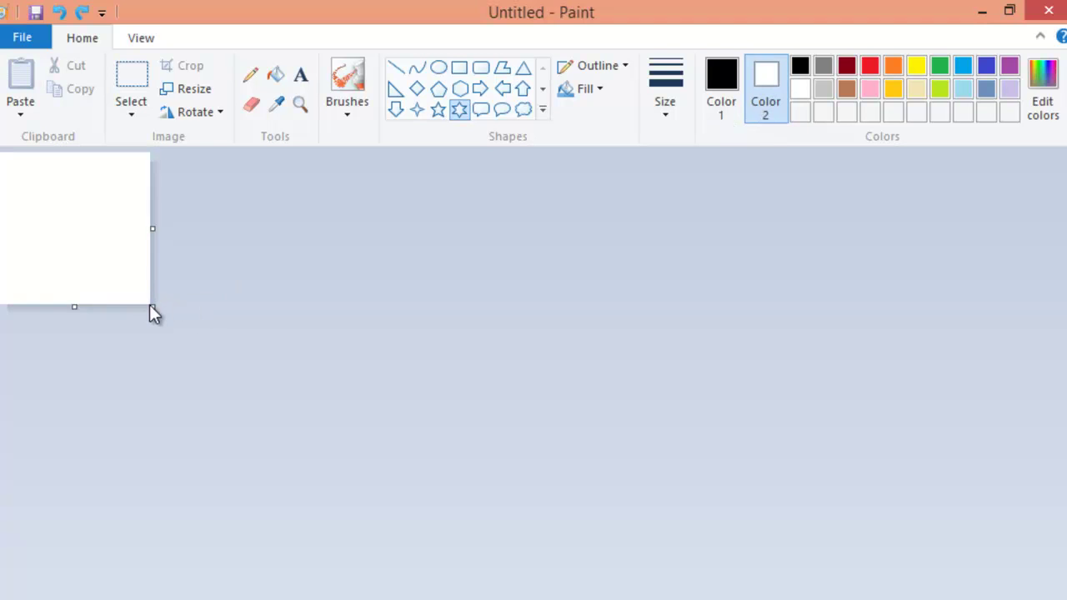
# Enlarge the canvas by dragging its corner and edge handles.
pyautogui.moveTo(152, 305); pyautogui.dragTo(246, 304)
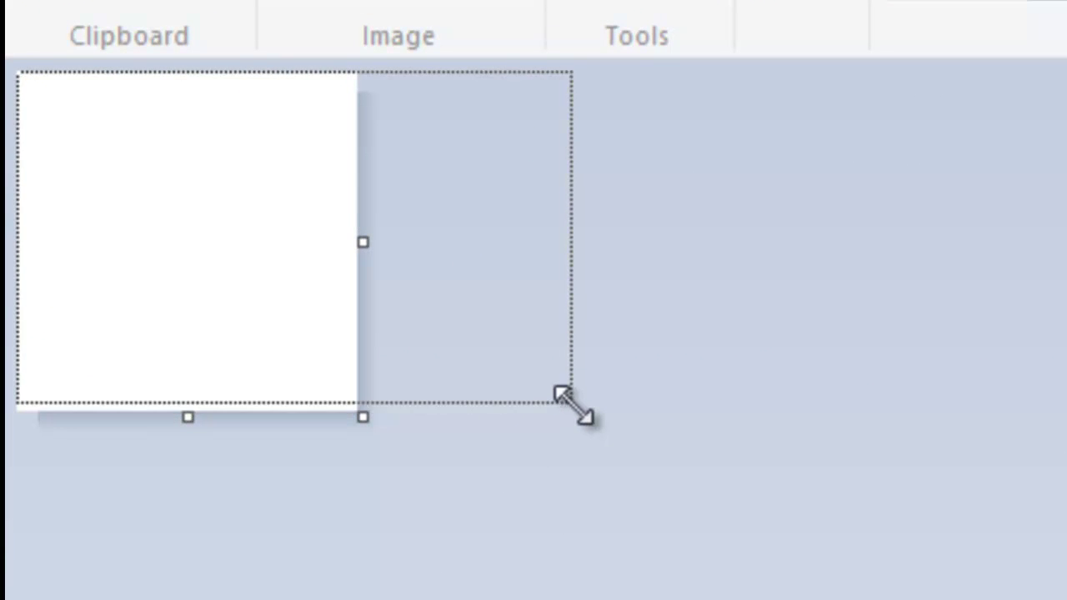
pyautogui.moveTo(573, 405); pyautogui.dragTo(539, 564)
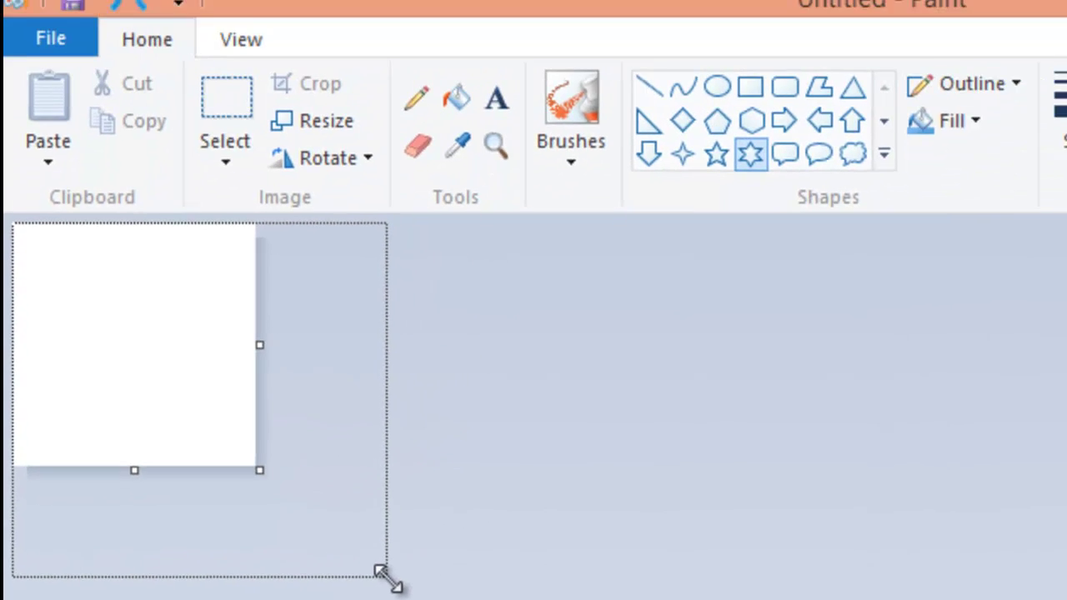
pyautogui.moveTo(382, 574); pyautogui.dragTo(374, 584)
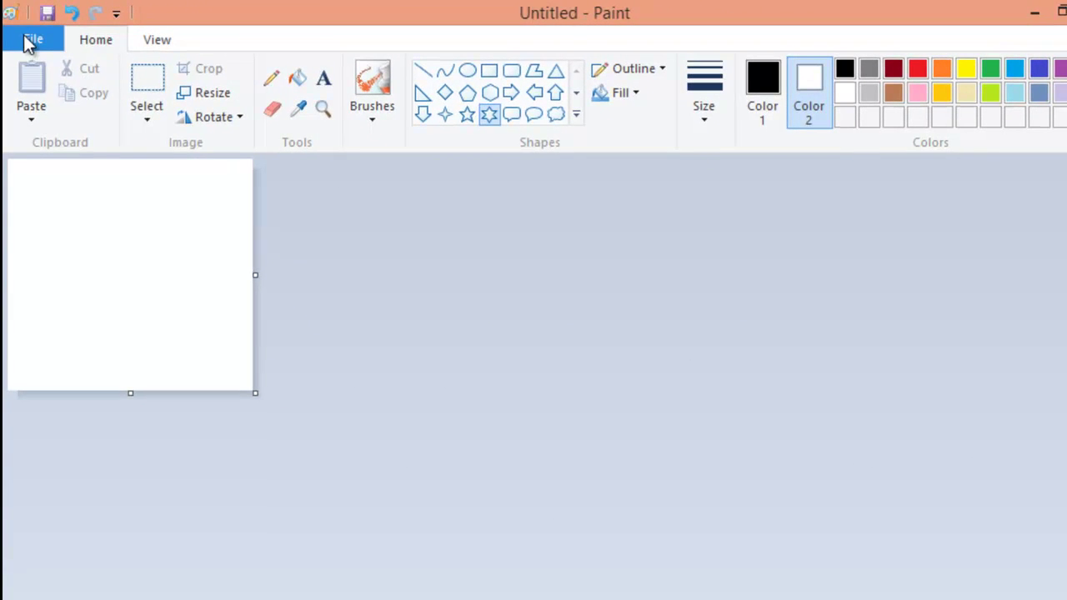
# Set the image width and height to 144 pixels in Image Properties.
pyautogui.click(29, 41)
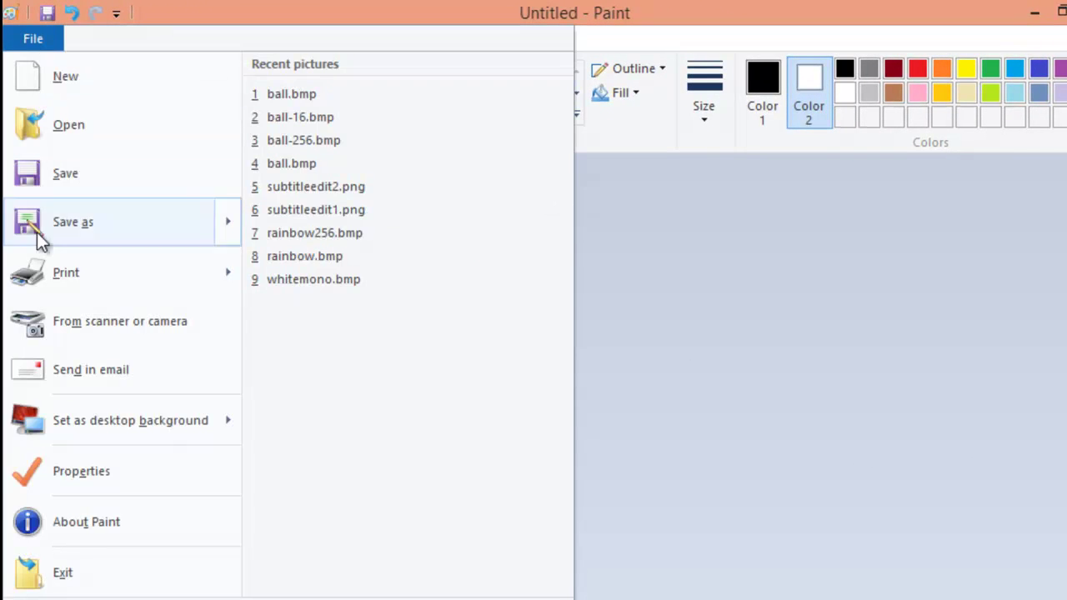
pyautogui.click(113, 490)
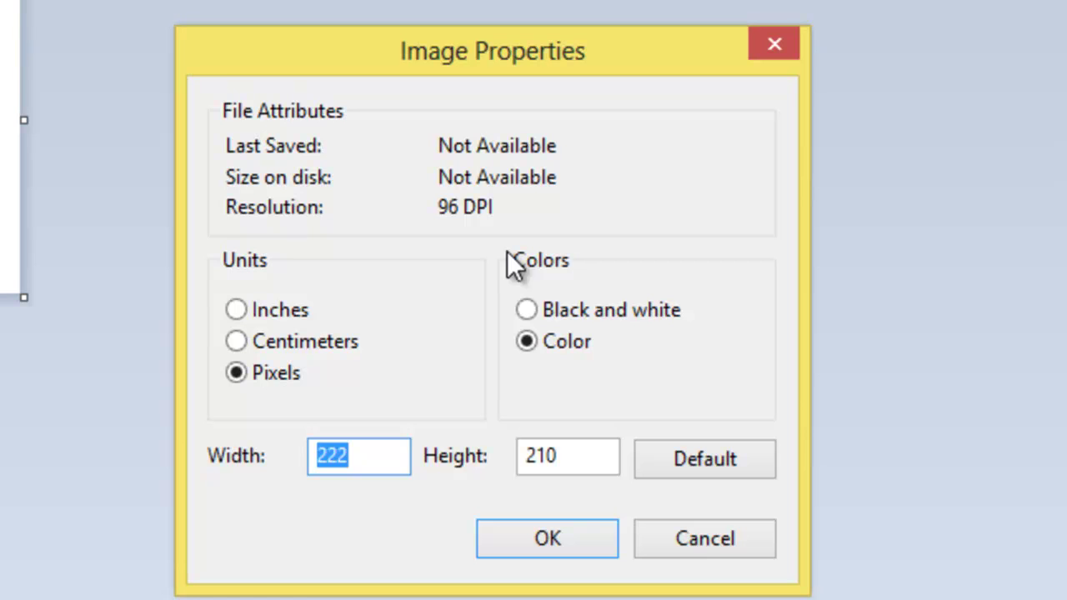
pyautogui.write('144')
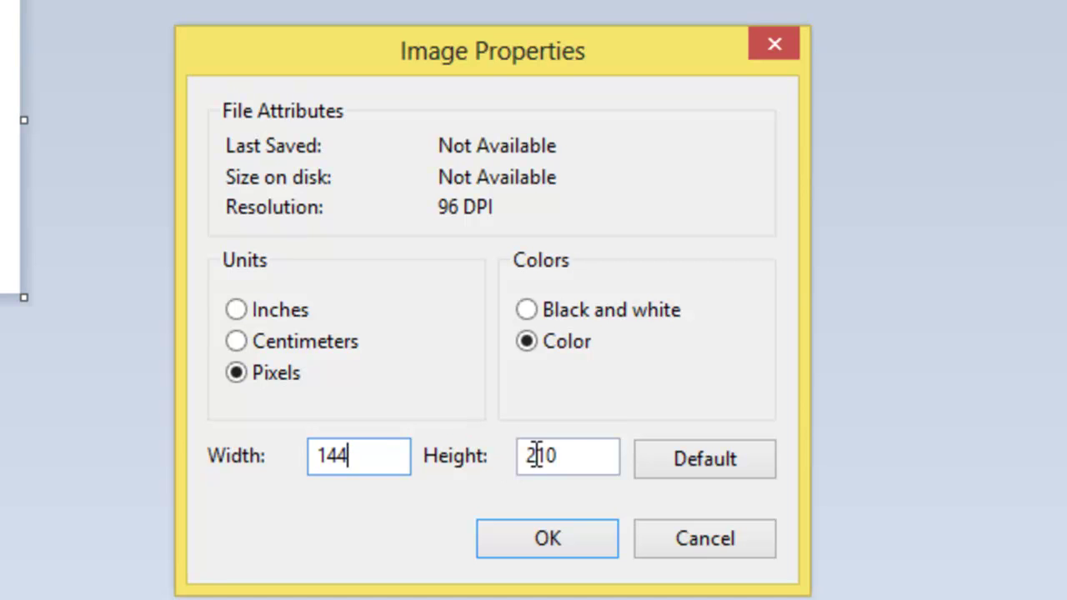
pyautogui.moveTo(572, 469); pyautogui.dragTo(523, 465)
pyautogui.write('144')
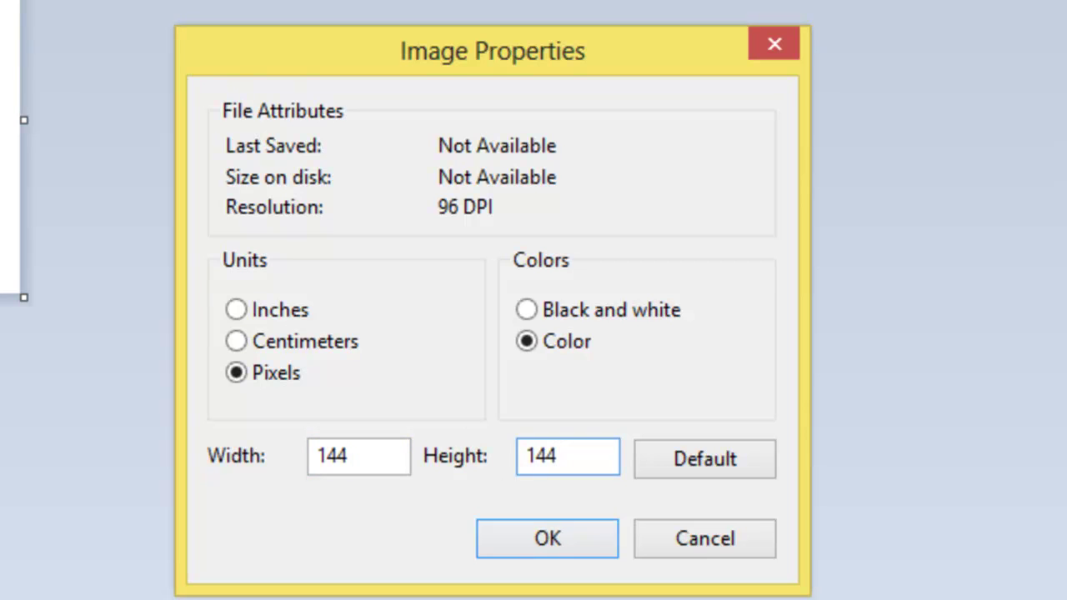
pyautogui.click(583, 541)
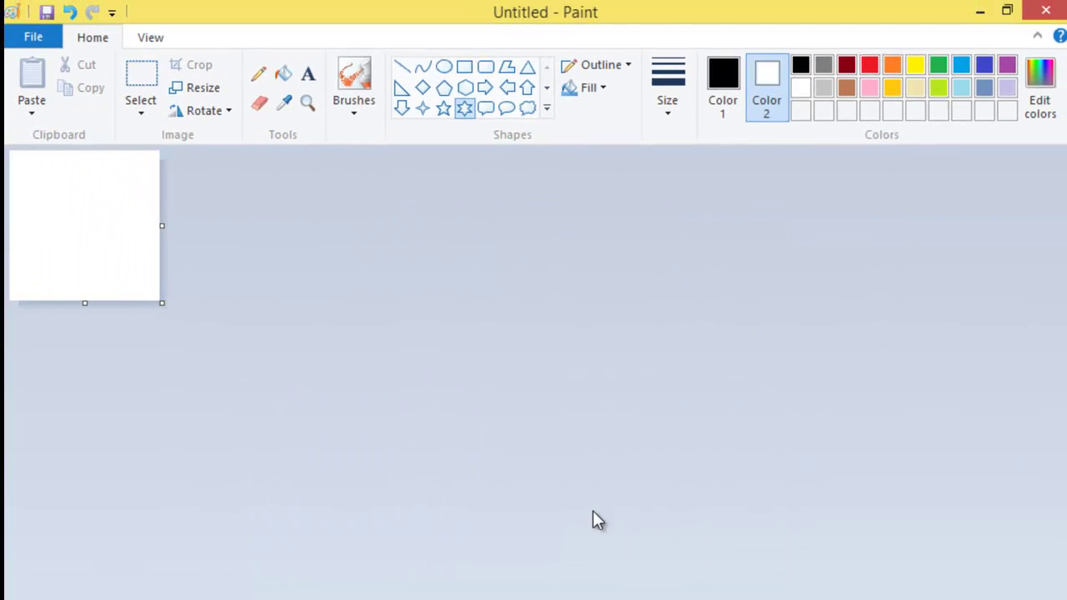
# Draw a black-outlined circle filling most of the canvas with the Ellipse tool.
pyautogui.click(435, 46)
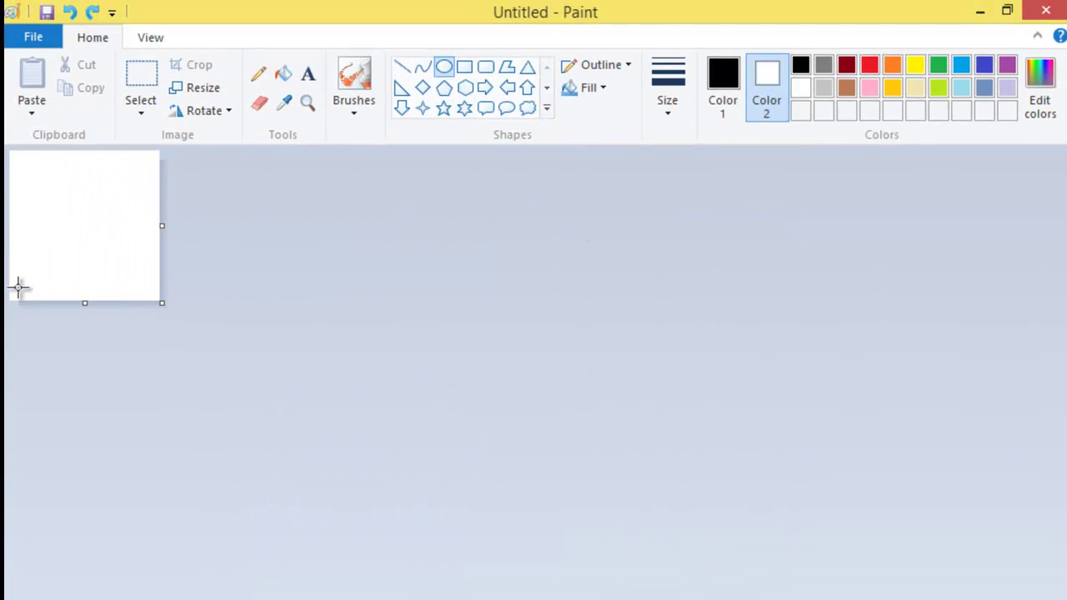
pyautogui.moveTo(18, 289); pyautogui.dragTo(176, 164)
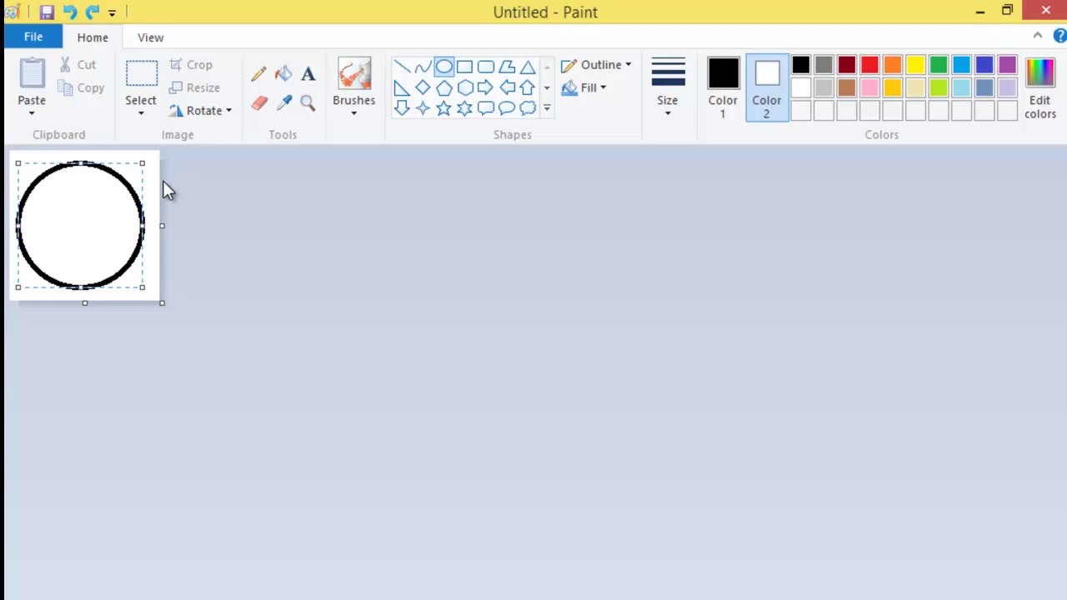
pyautogui.click(164, 189)
# Fill the circle gold and the background around it light blue.
pyautogui.click(723, 83)
pyautogui.click(888, 93)
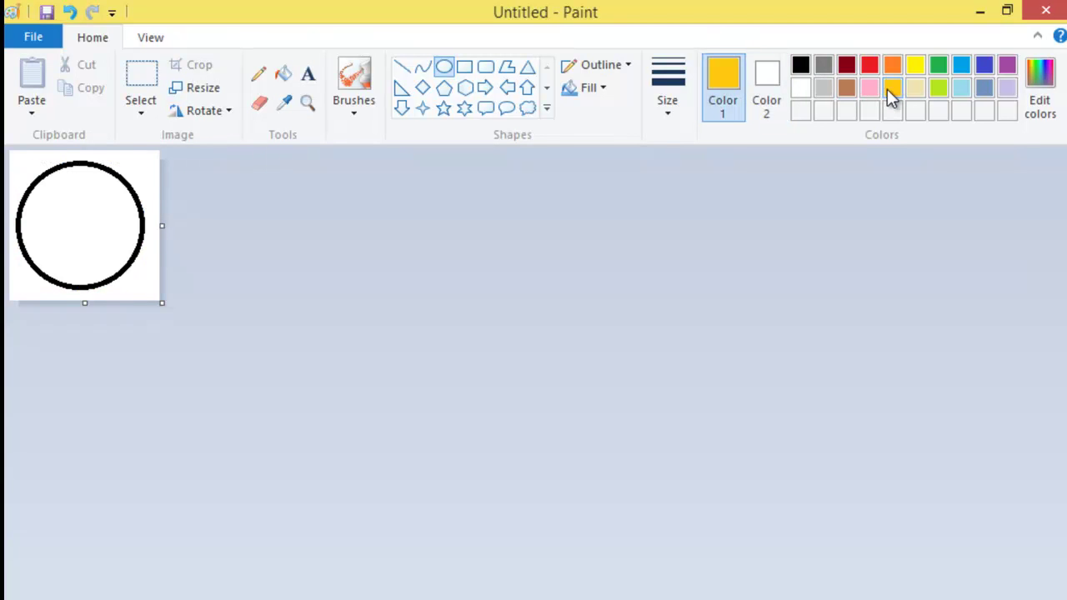
pyautogui.click(284, 77)
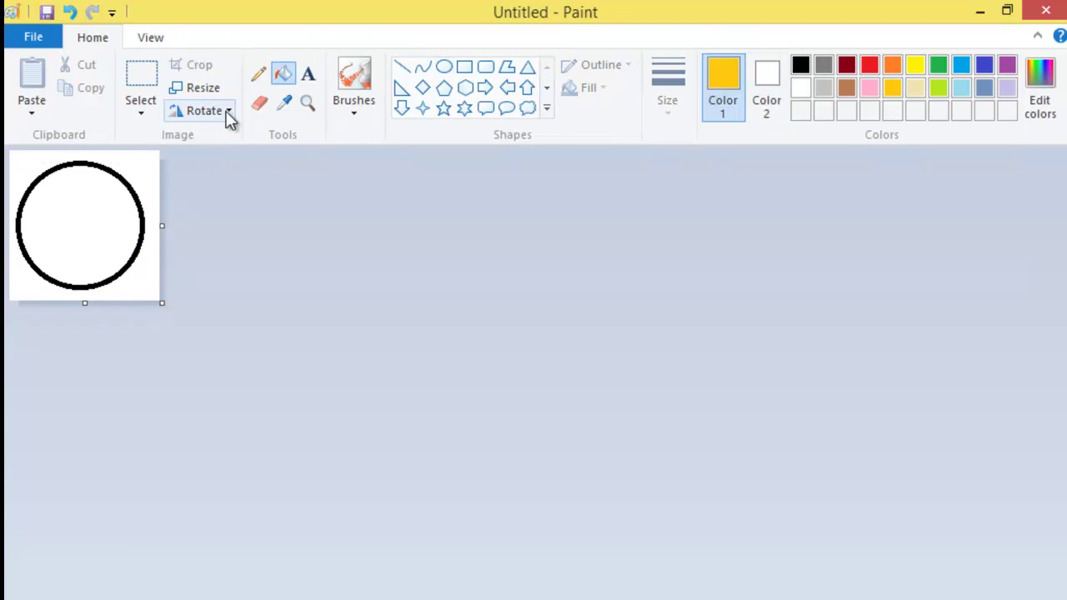
pyautogui.click(87, 220)
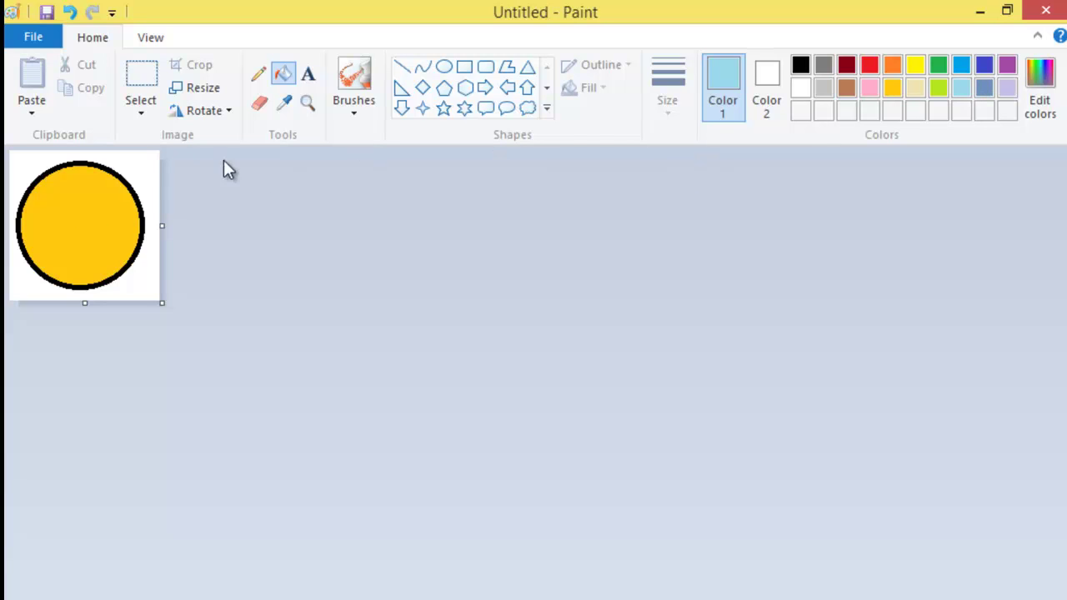
pyautogui.click(152, 164)
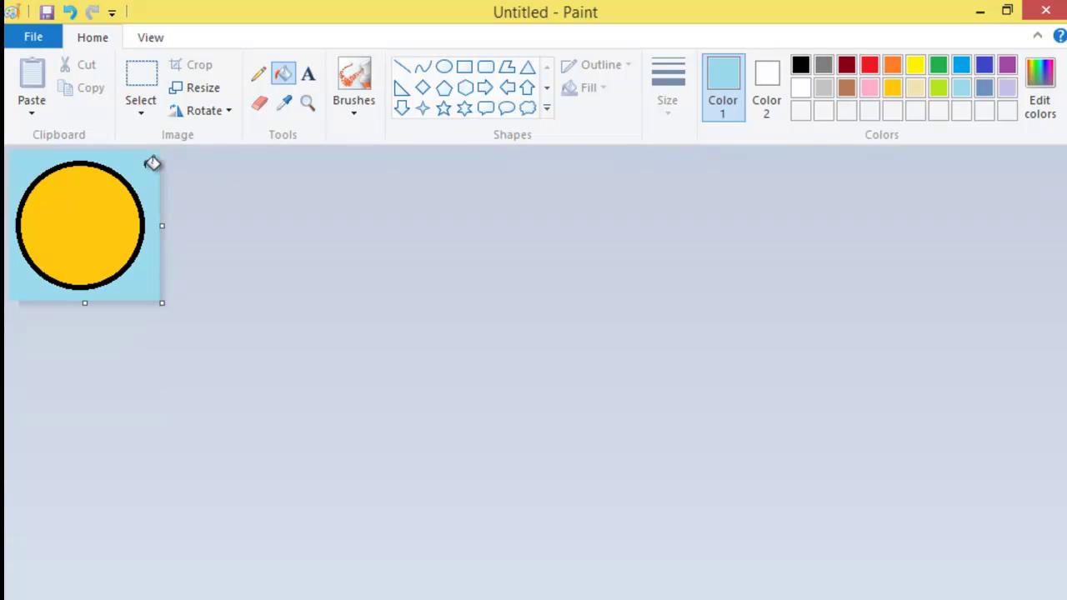
# Draw black vertical and horizontal lines through the ball's centre.
pyautogui.click(800, 67)
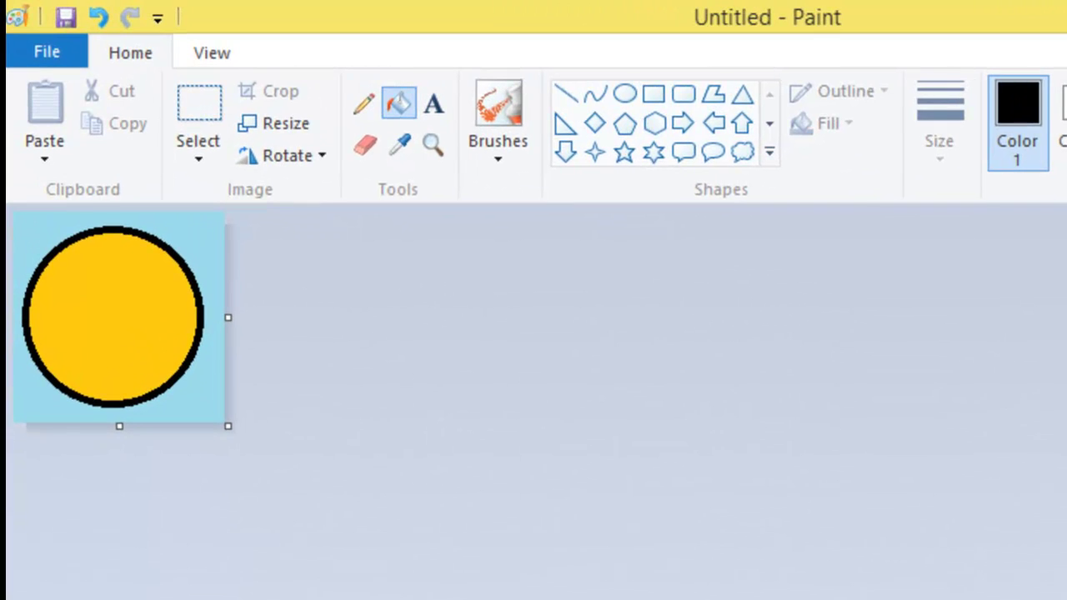
pyautogui.keyDown('shift'); pyautogui.click(565, 94); pyautogui.keyUp('shift')
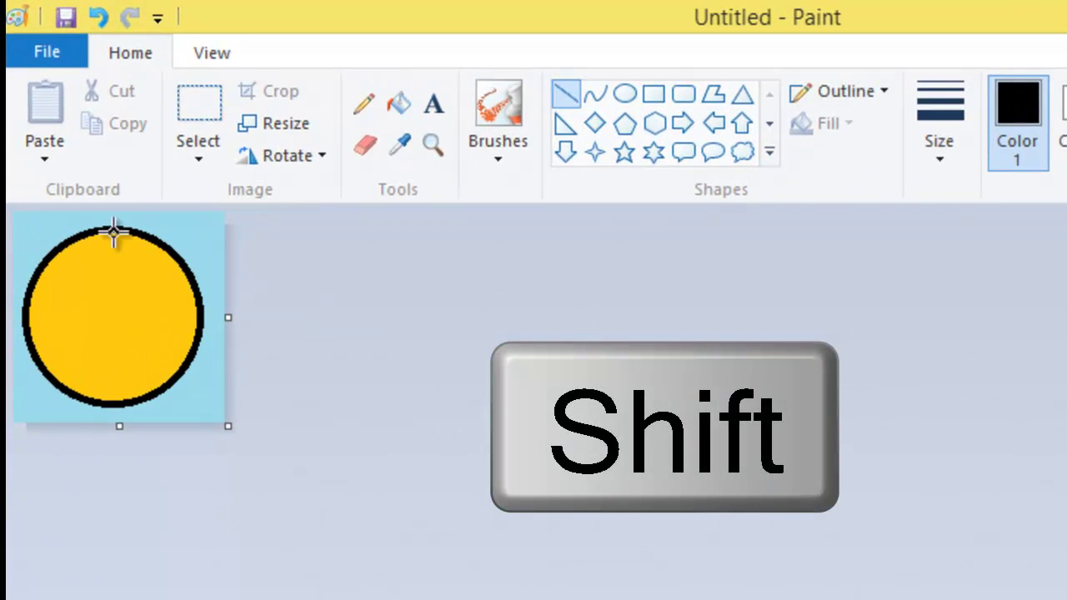
pyautogui.moveTo(114, 232); pyautogui.dragTo(114, 406)
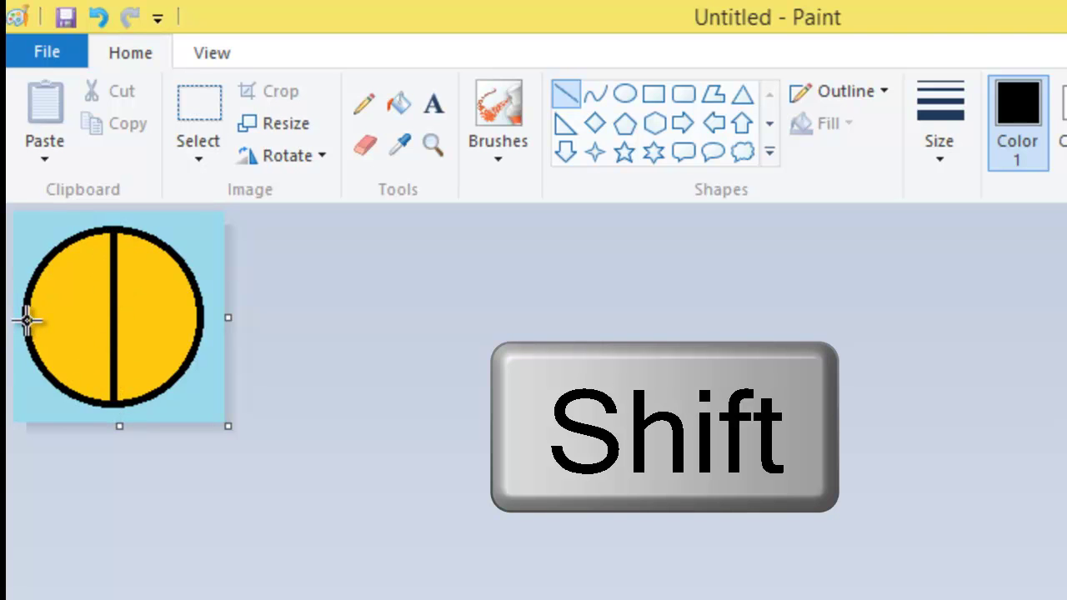
pyautogui.moveTo(28, 318); pyautogui.dragTo(202, 319)
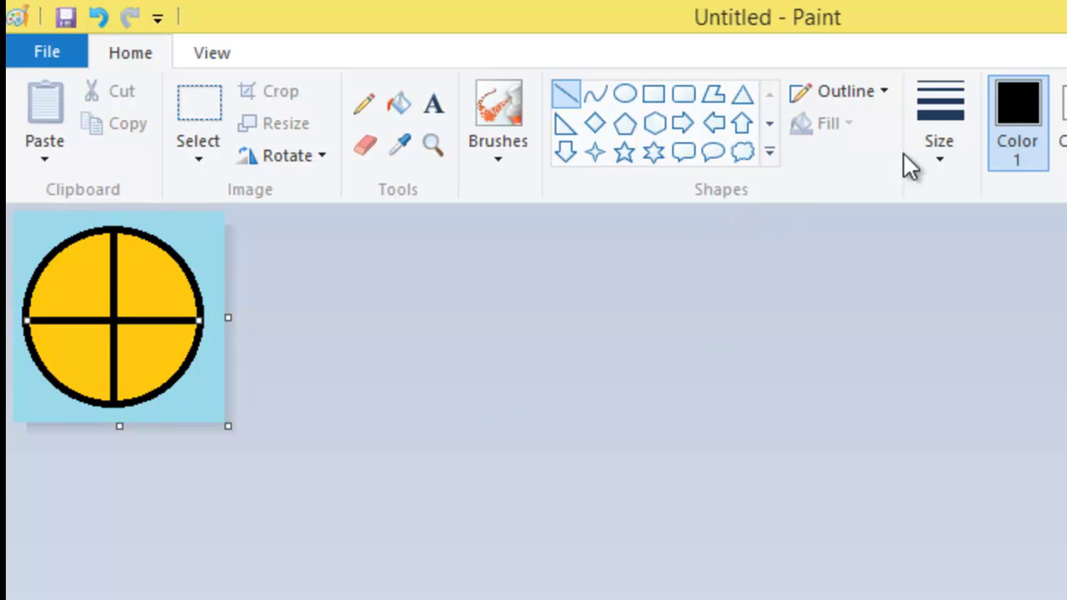
# With a thinner line, draw a curved seam on the ball's left side.
pyautogui.click(945, 148)
pyautogui.click(935, 260)
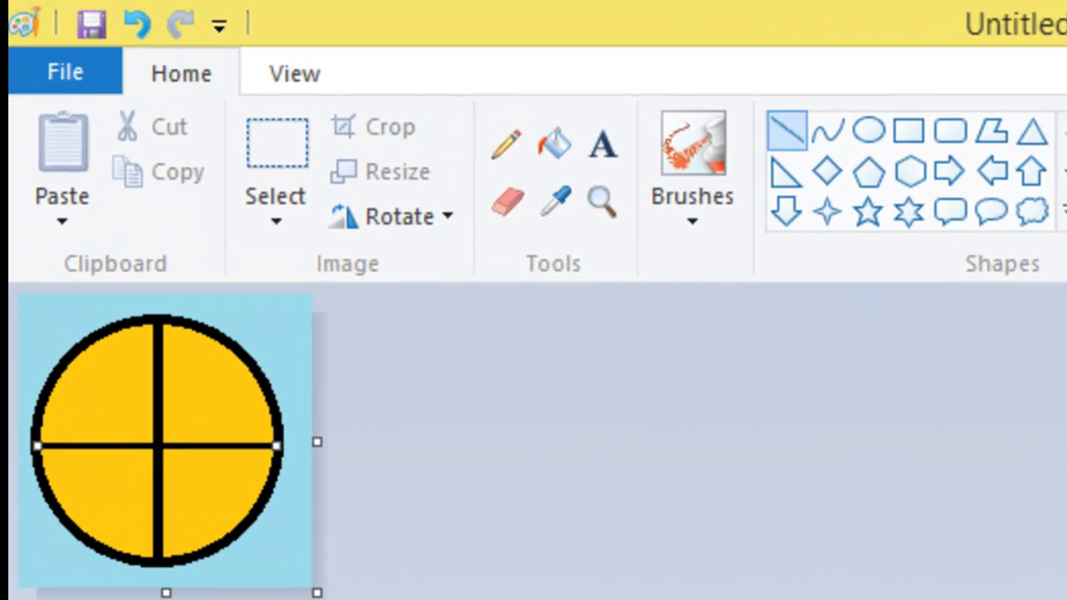
pyautogui.click(828, 135)
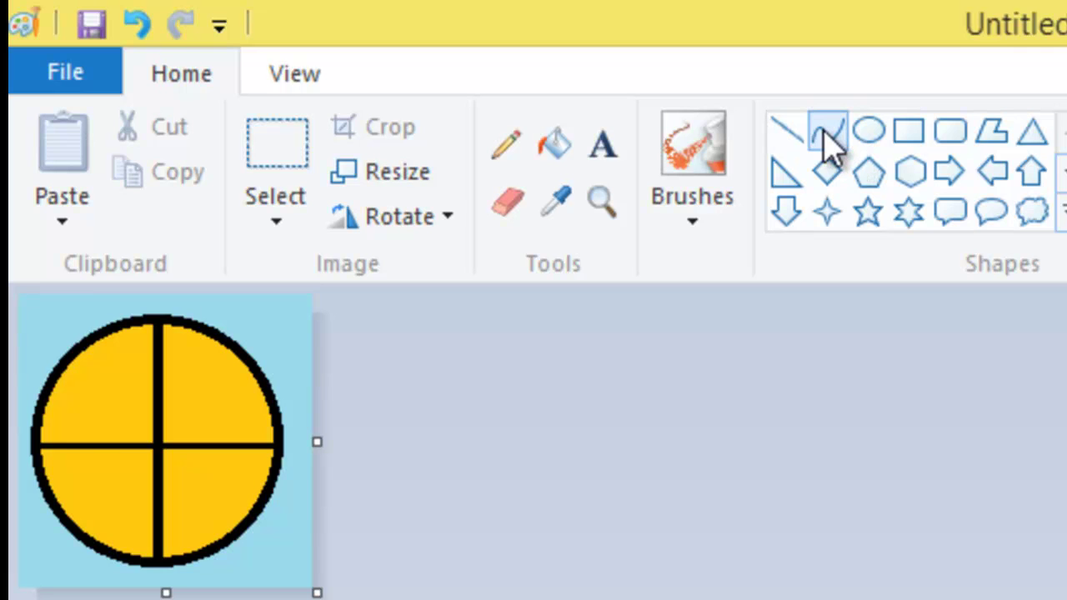
pyautogui.moveTo(84, 350); pyautogui.dragTo(83, 537)
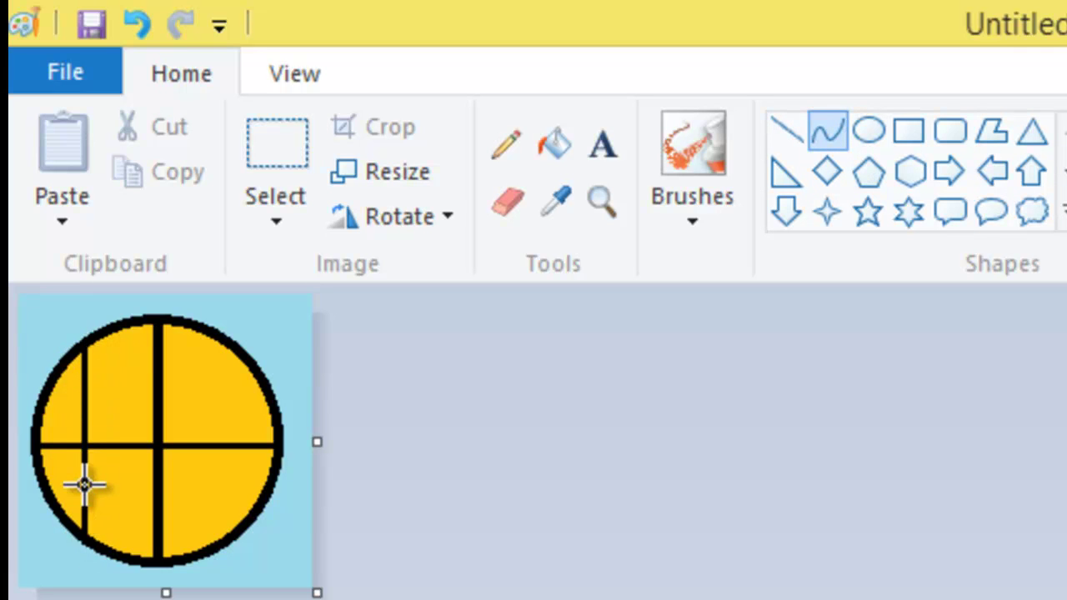
pyautogui.moveTo(86, 442); pyautogui.dragTo(129, 444)
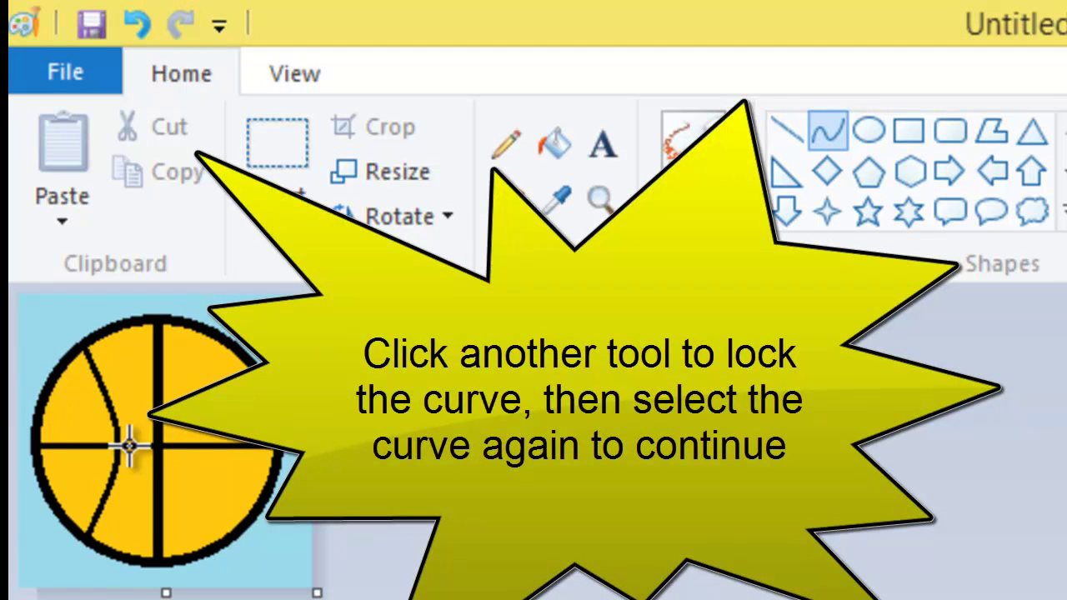
pyautogui.click(784, 135)
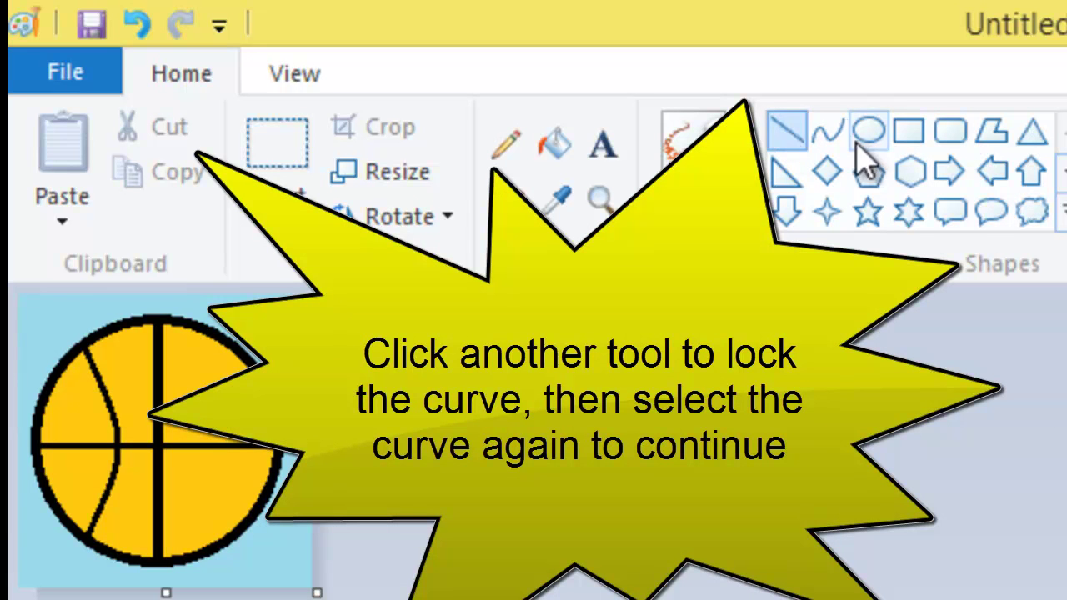
# Draw a matching curved seam on the ball's right side.
pyautogui.click(829, 140)
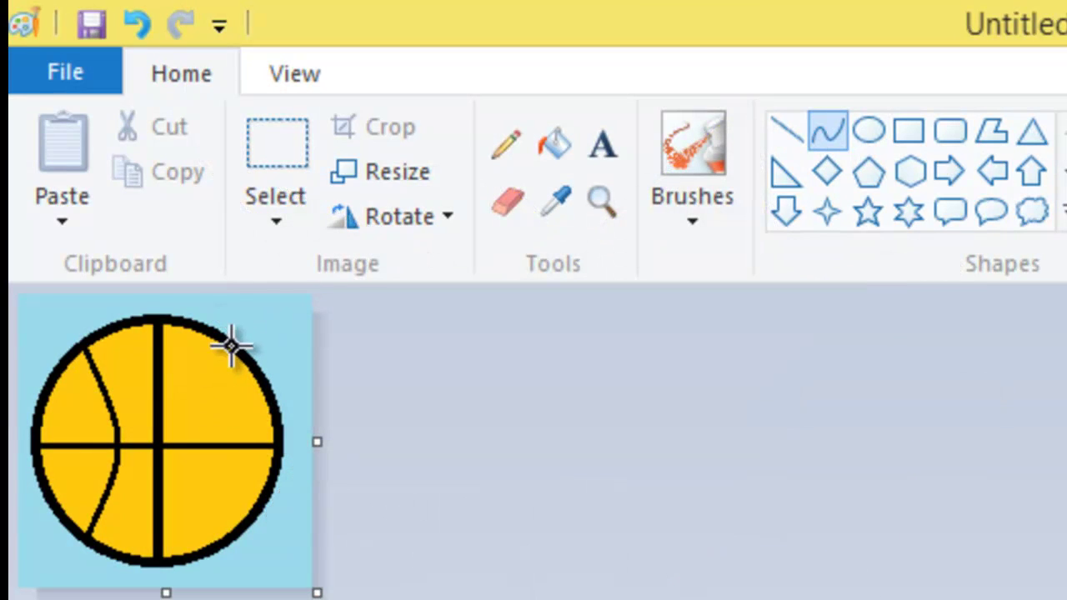
pyautogui.moveTo(231, 348); pyautogui.dragTo(232, 538)
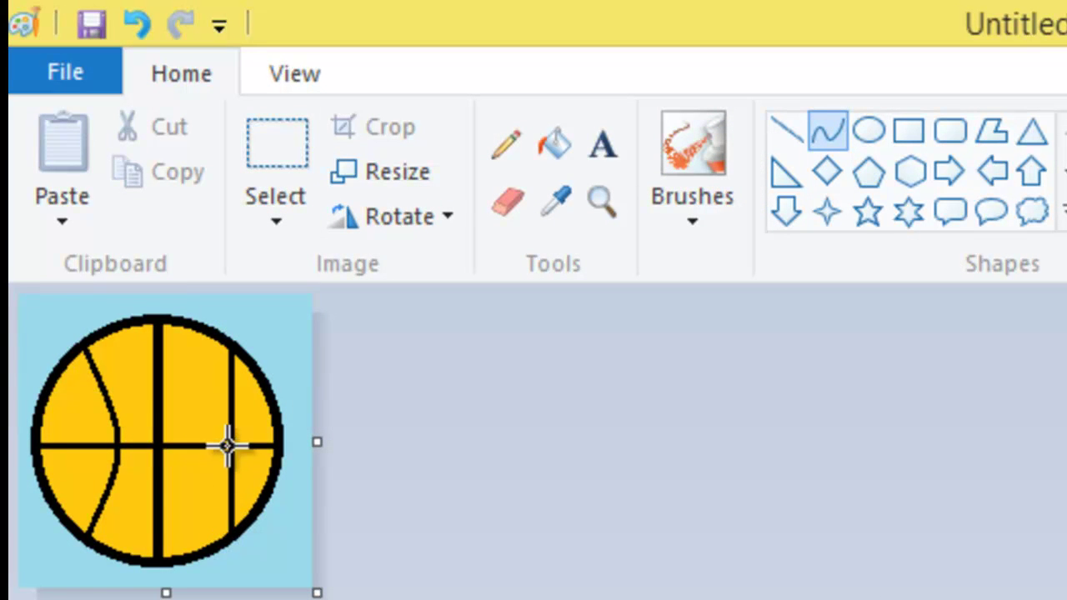
pyautogui.moveTo(226, 443); pyautogui.dragTo(194, 446)
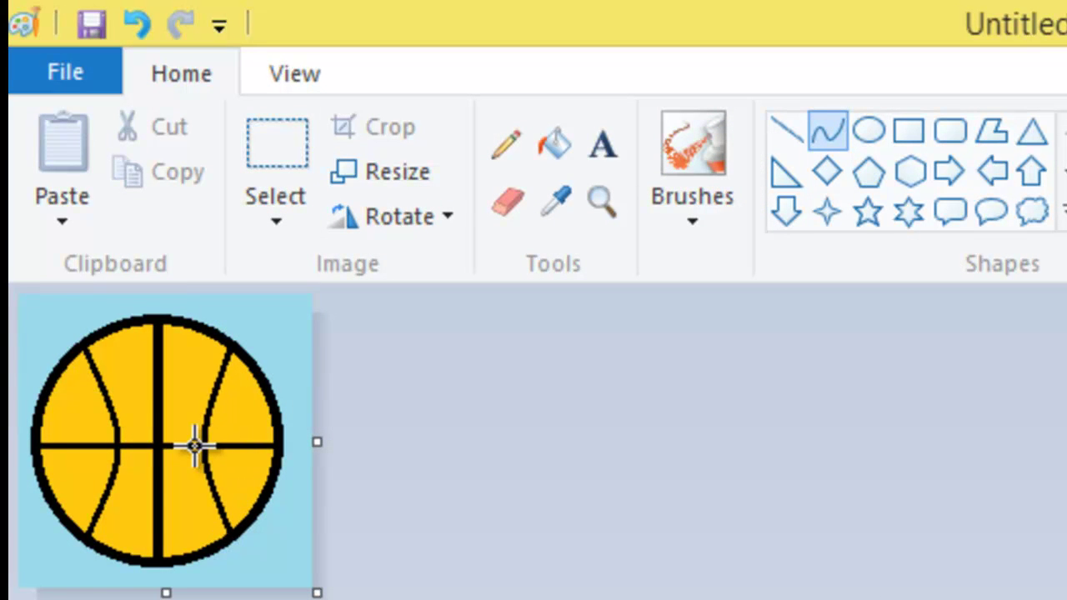
pyautogui.click(785, 130)
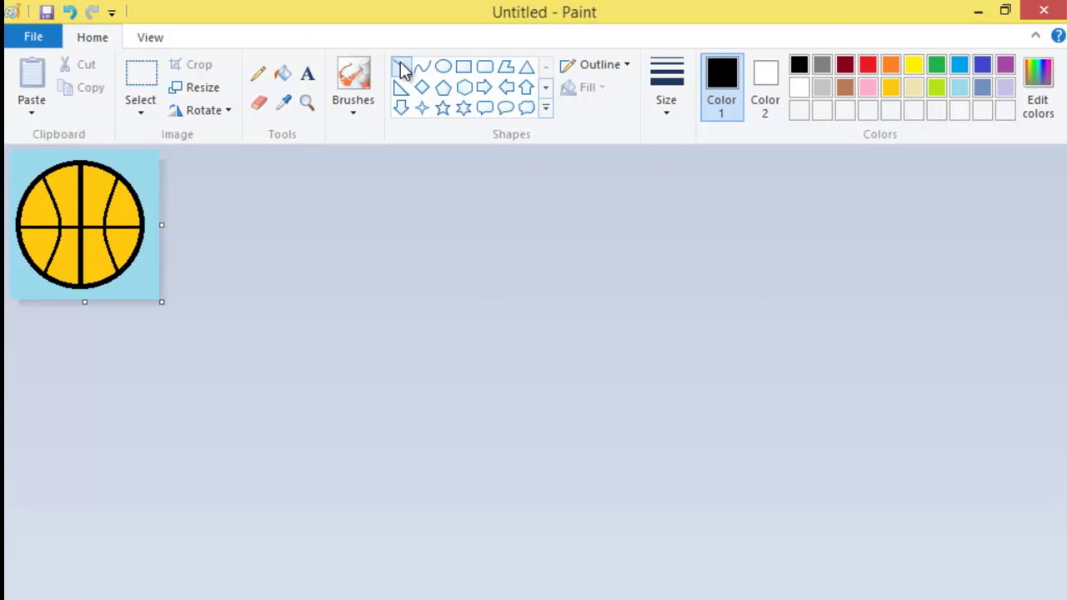
pyautogui.click(33, 36)
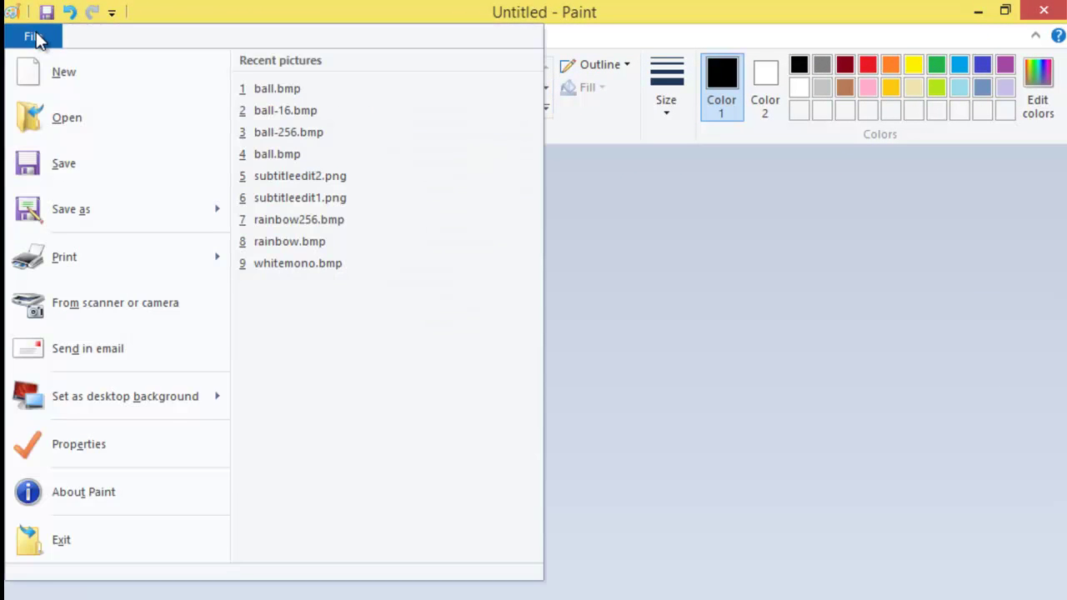
pyautogui.click(62, 208)
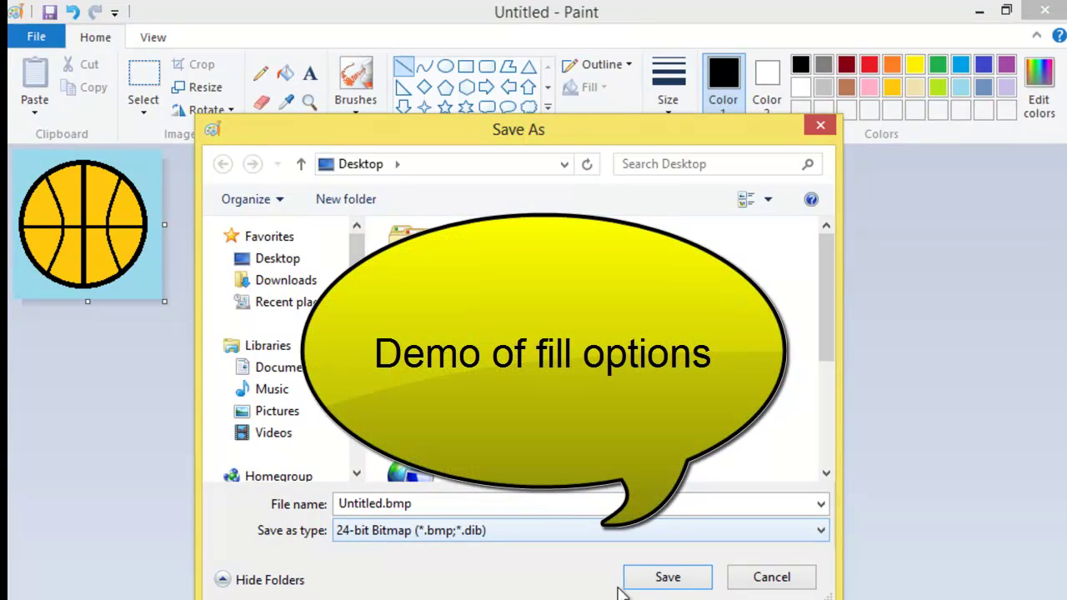
pyautogui.click(803, 585)
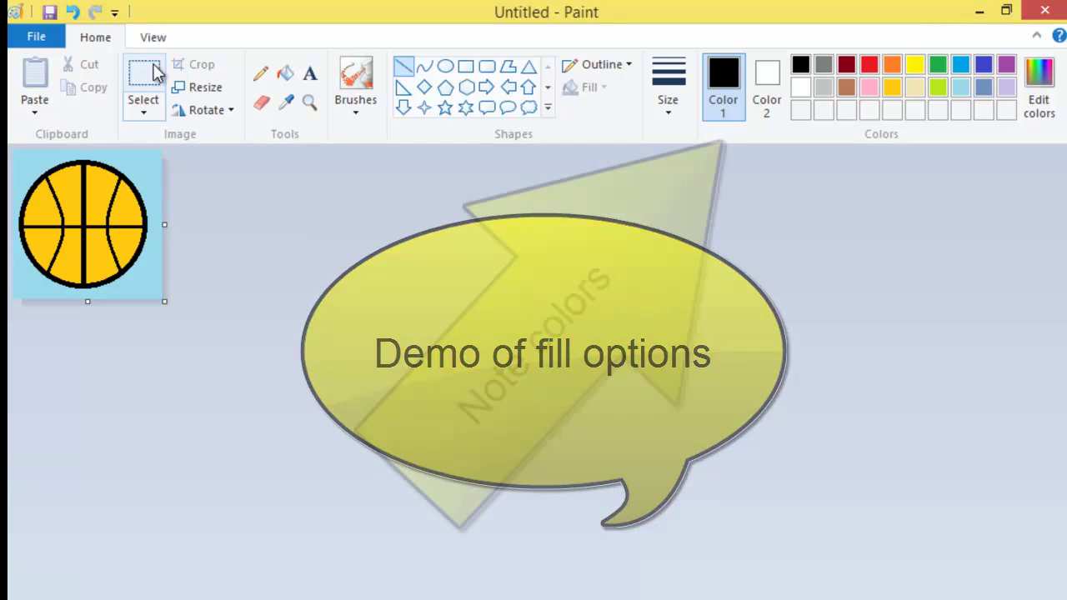
# Clear the canvas and draw an oval circle with a solid black outline and solid yellow fill.
pyautogui.click(144, 96)
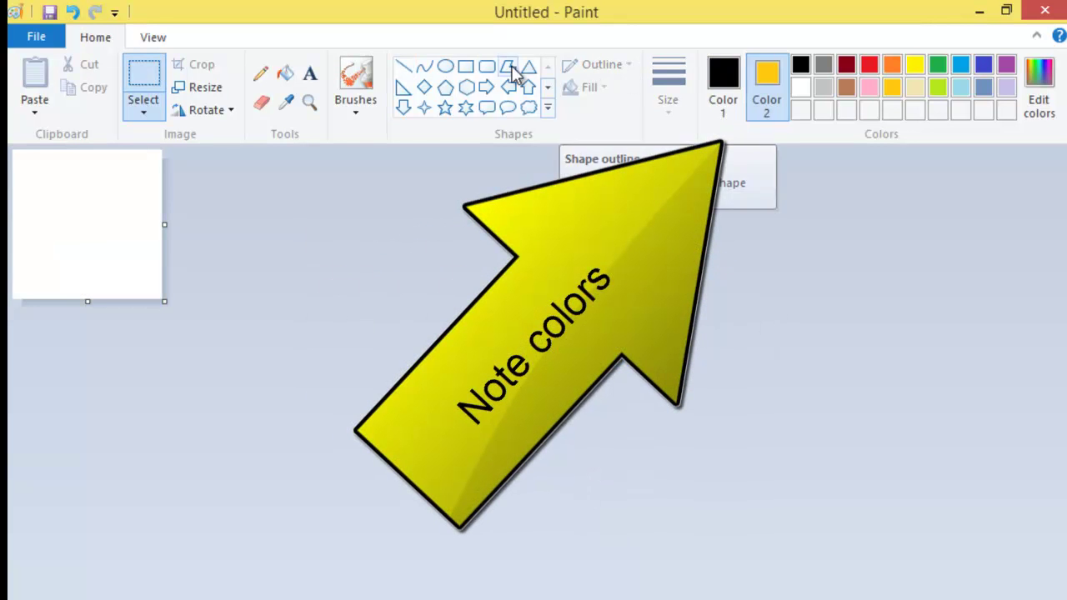
pyautogui.click(453, 68)
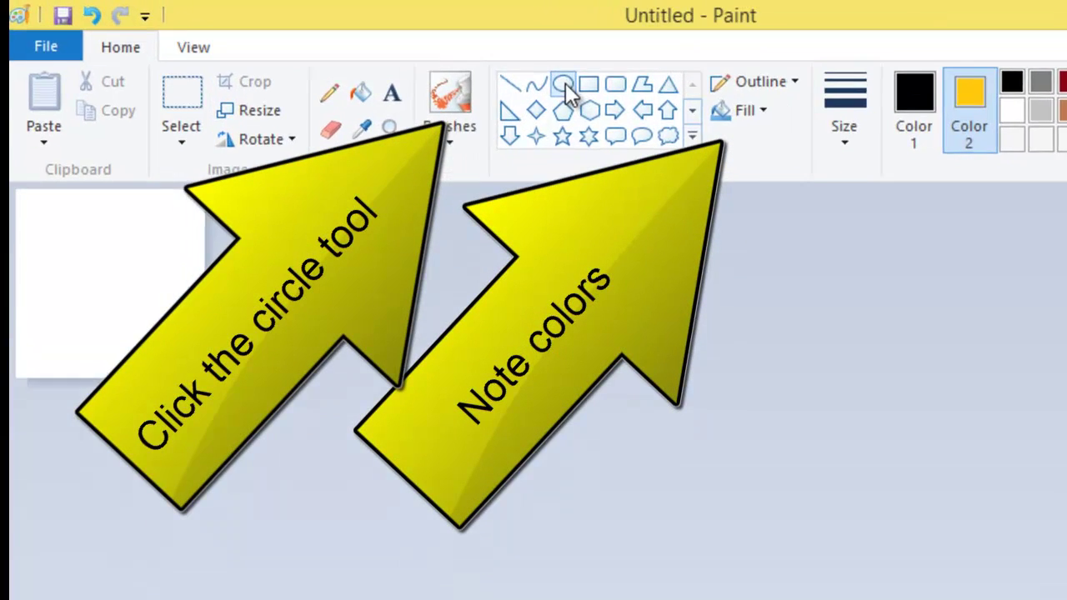
pyautogui.click(641, 65)
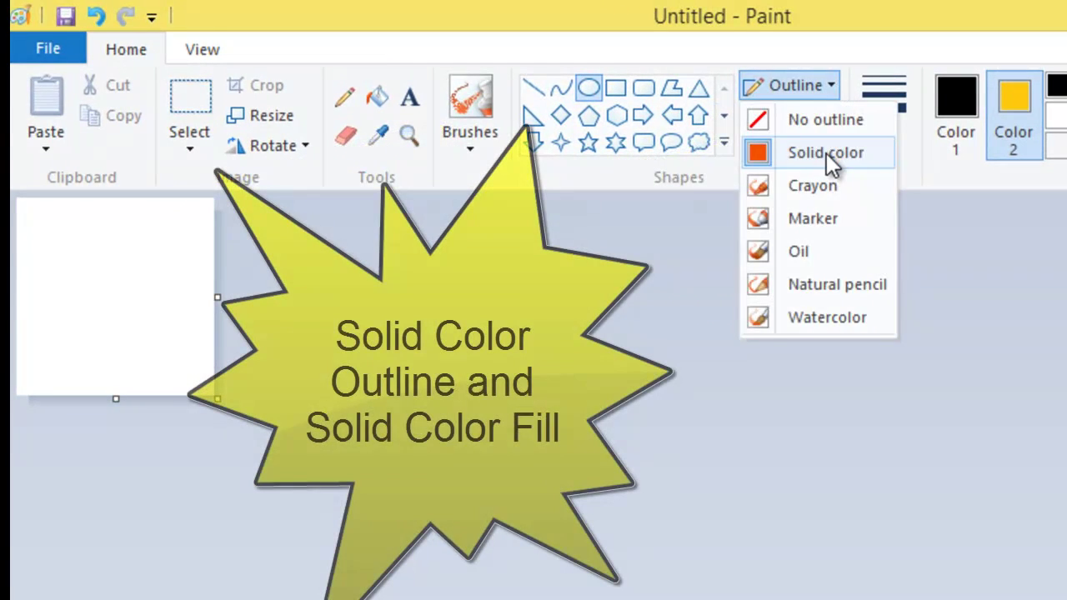
pyautogui.click(827, 153)
pyautogui.click(797, 117)
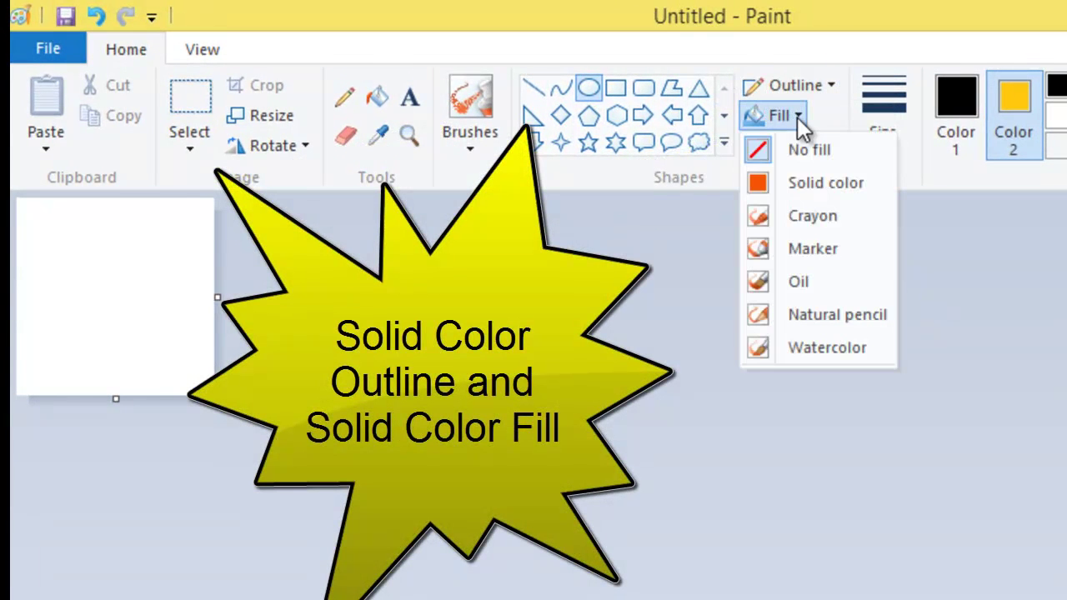
pyautogui.click(803, 183)
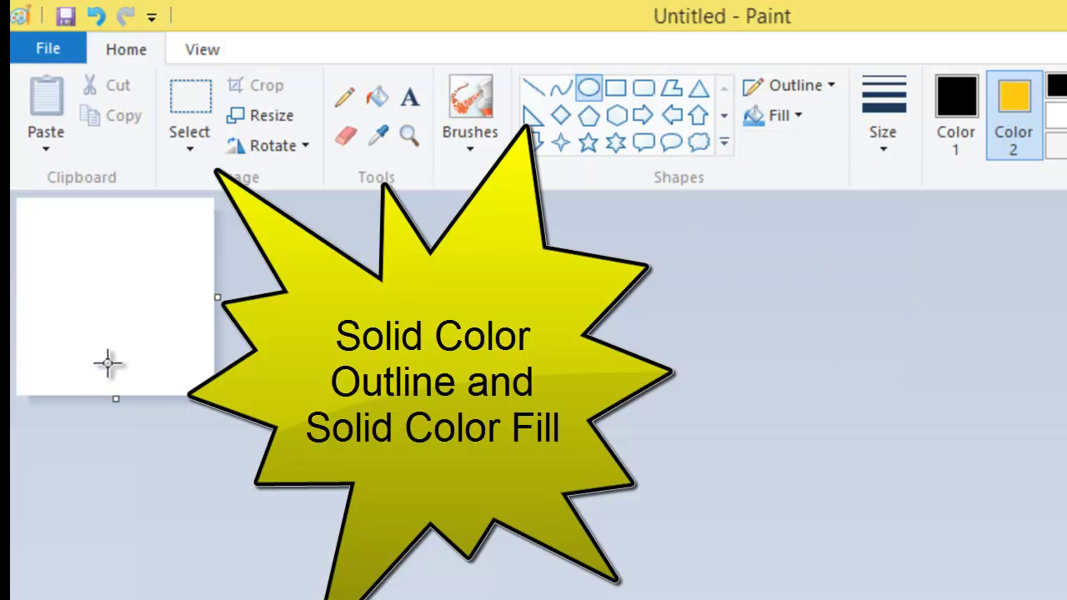
pyautogui.moveTo(63, 374); pyautogui.dragTo(239, 237)
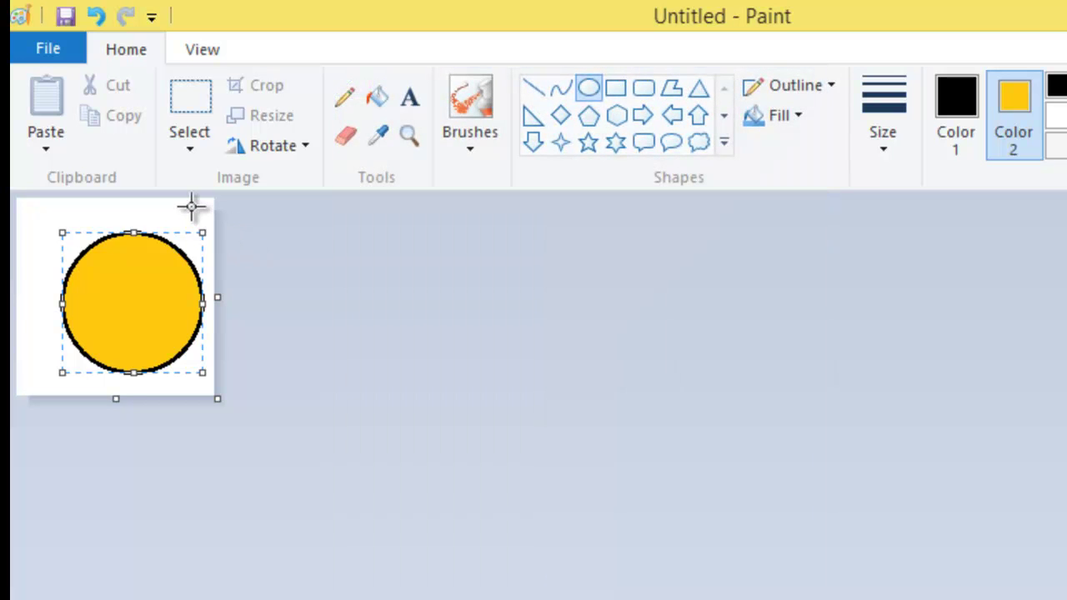
pyautogui.click(626, 85)
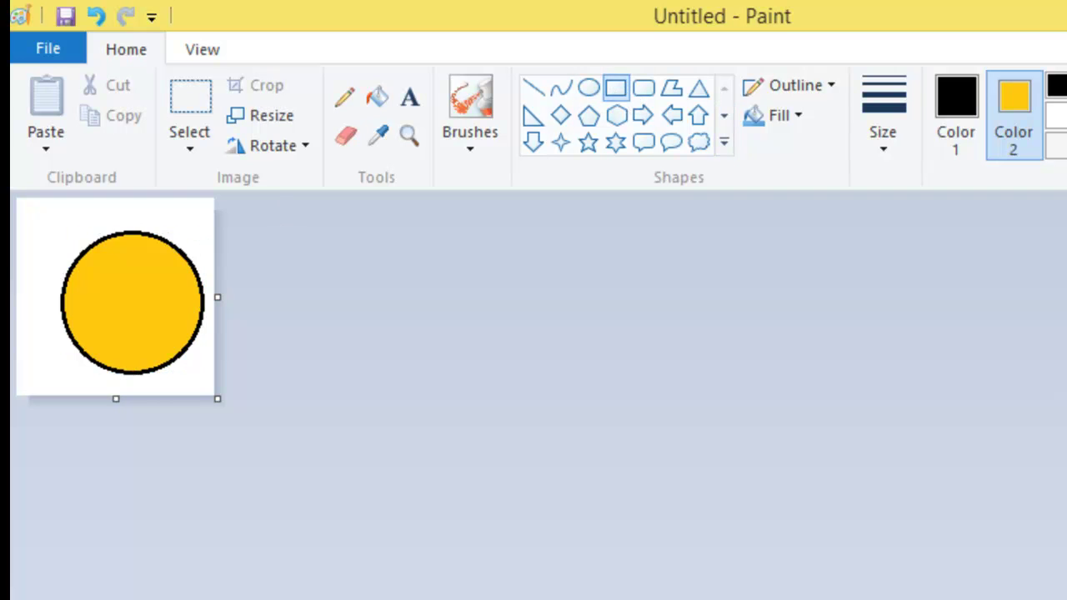
# Draw a red rectangle over the circle's upper left, then select it and drag it down-right.
pyautogui.moveTo(106, 203); pyautogui.dragTo(24, 303)
pyautogui.click(197, 125)
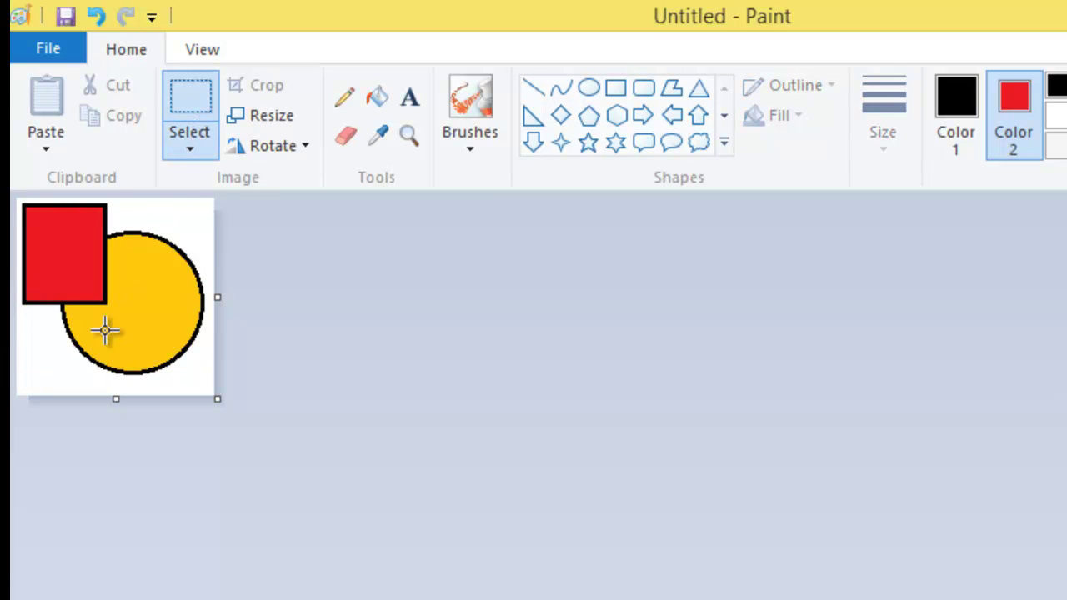
pyautogui.moveTo(107, 305); pyautogui.dragTo(26, 207)
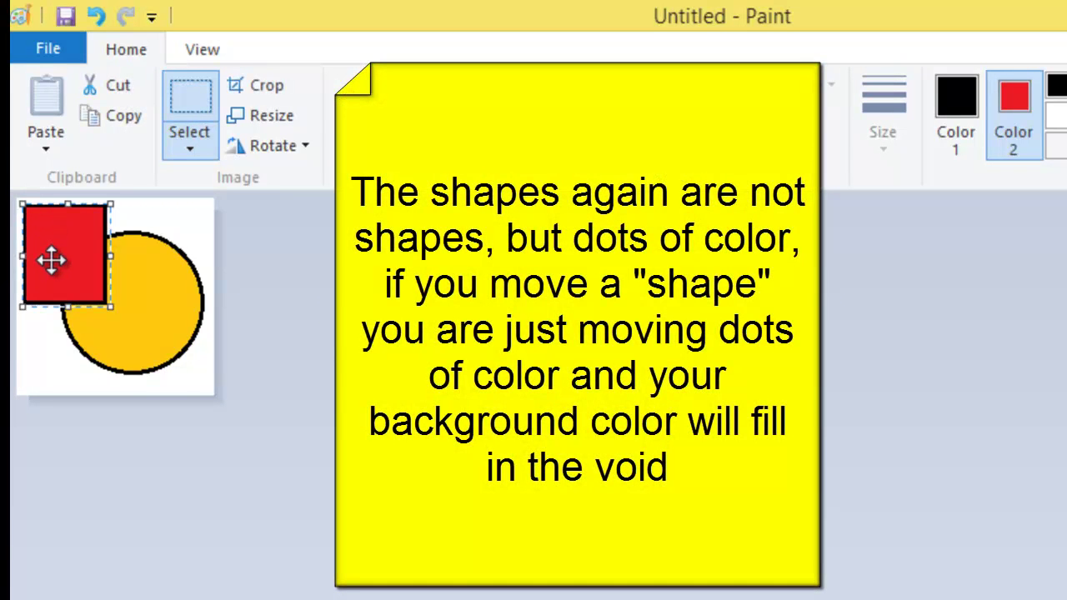
pyautogui.moveTo(50, 257); pyautogui.dragTo(96, 351)
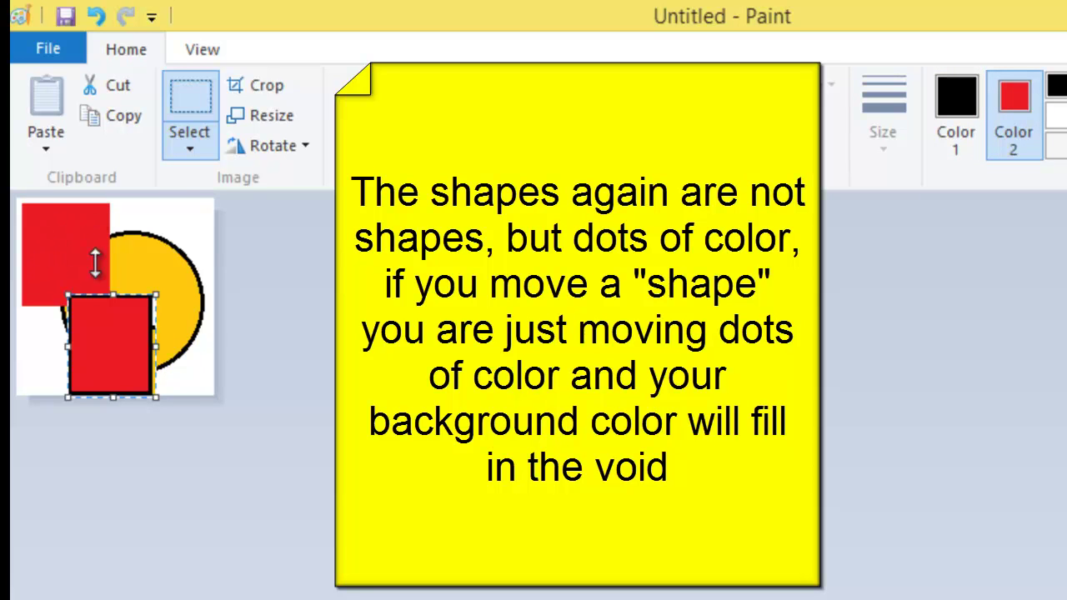
pyautogui.click(191, 150)
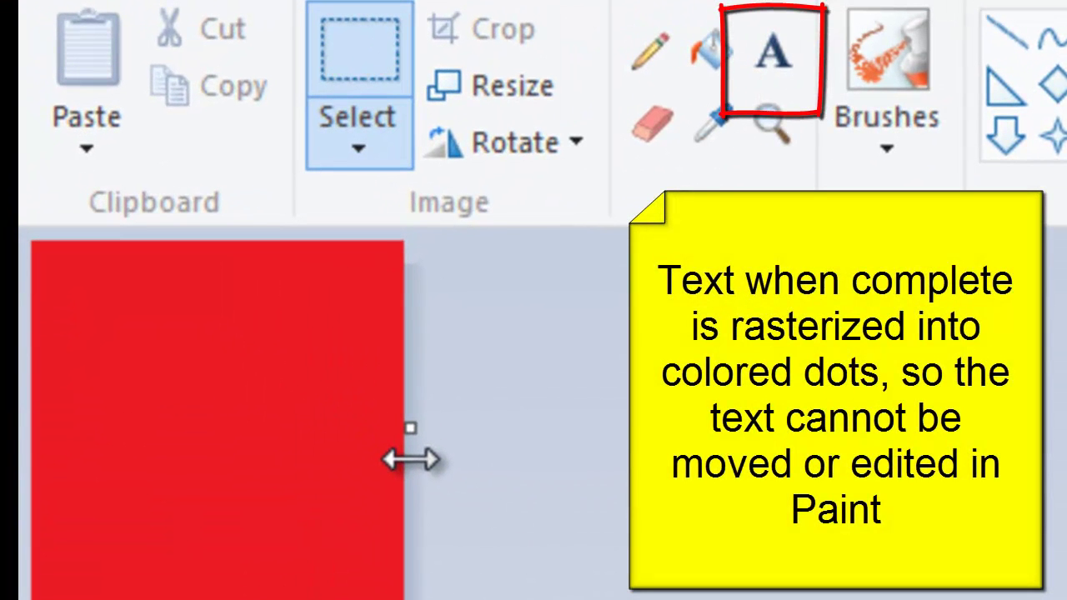
# Add the text 'Hello' on the red area, commit it, and zoom in to show its pixels.
pyautogui.click(780, 76)
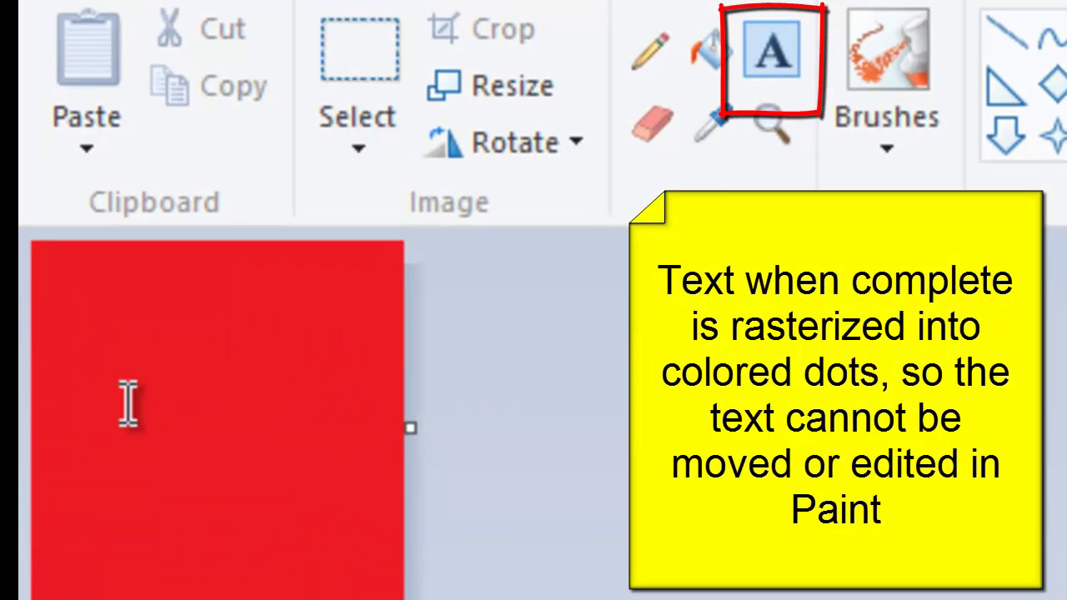
pyautogui.click(127, 406)
pyautogui.write('He')
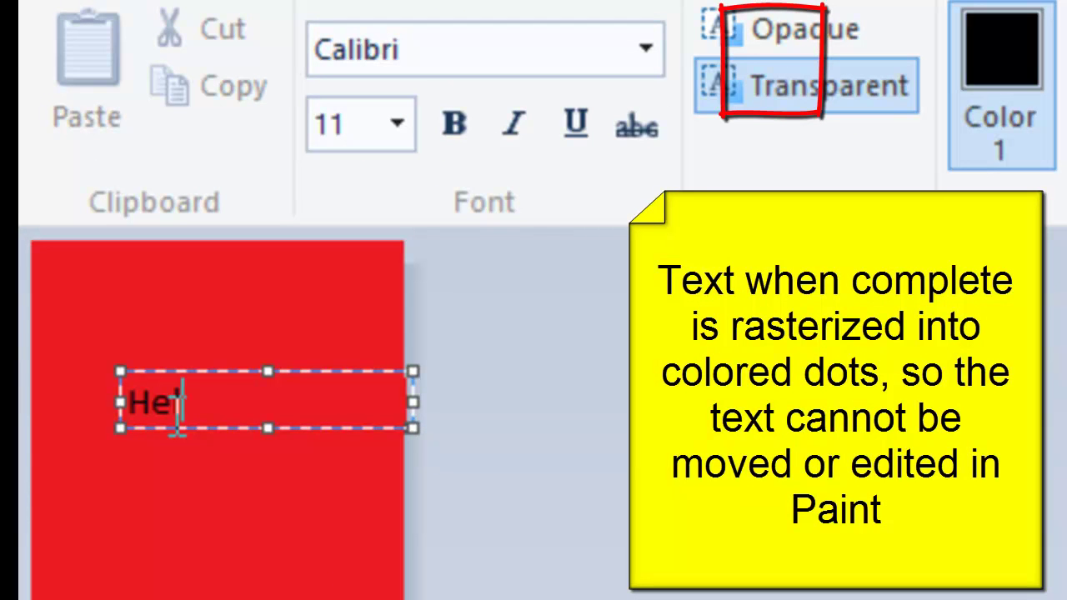
pyautogui.write('llo')
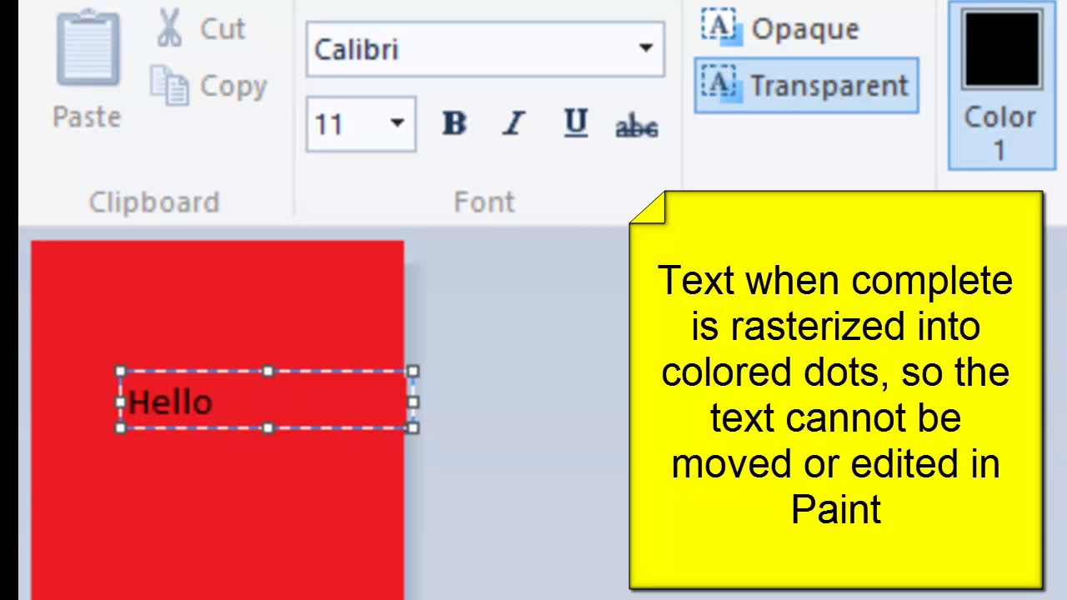
pyautogui.click(265, 324)
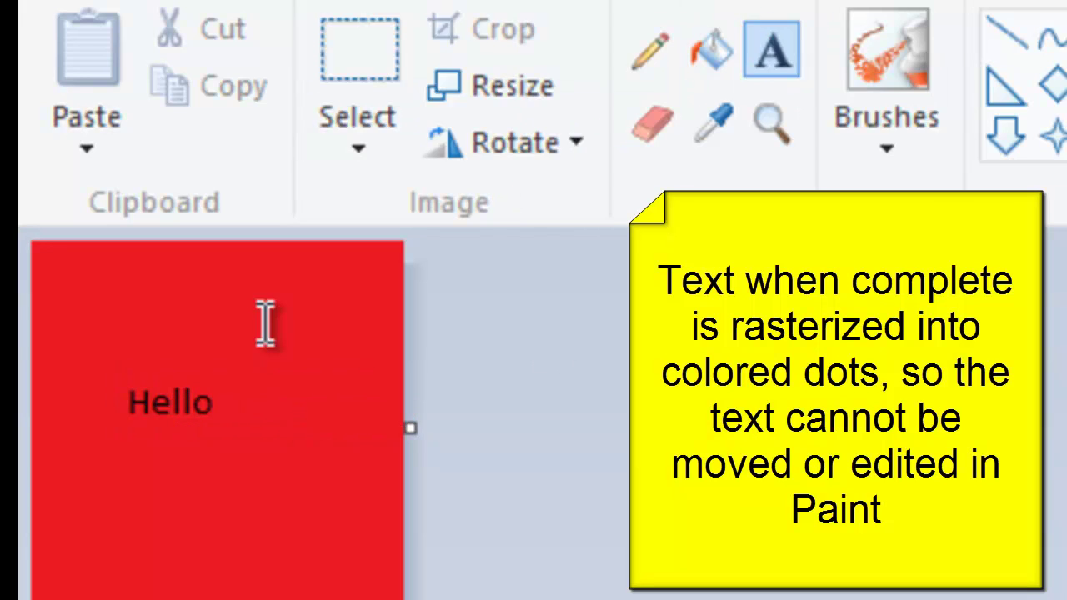
pyautogui.click(239, 69)
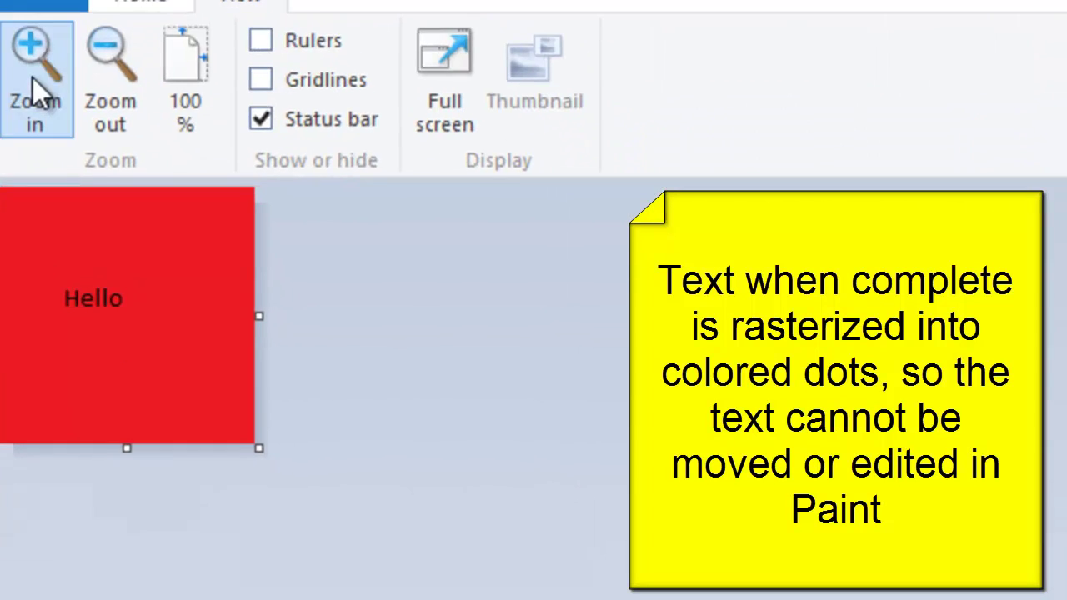
pyautogui.click(47, 123)
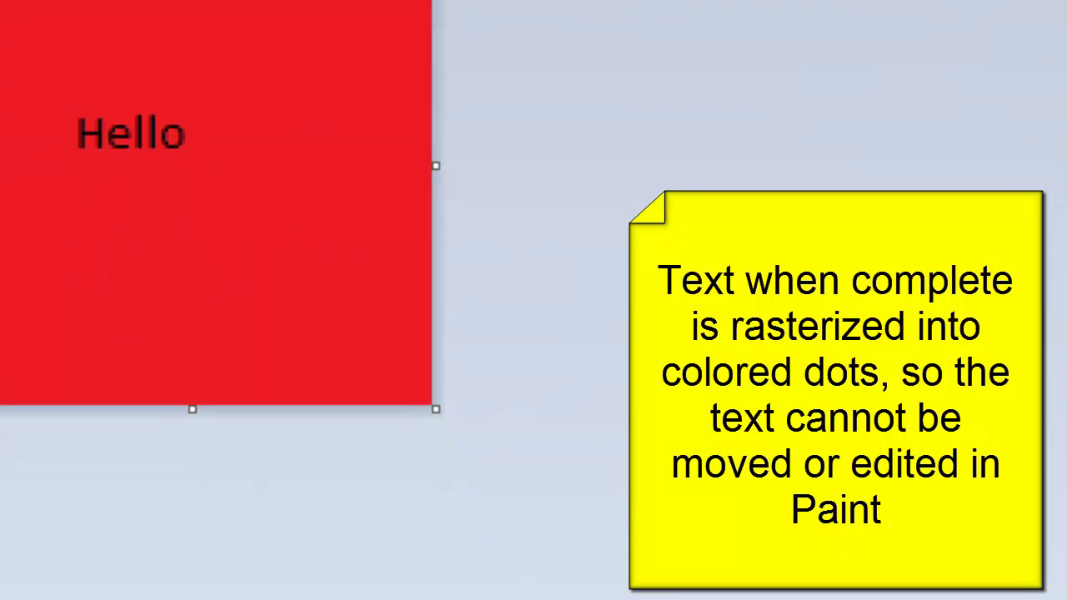